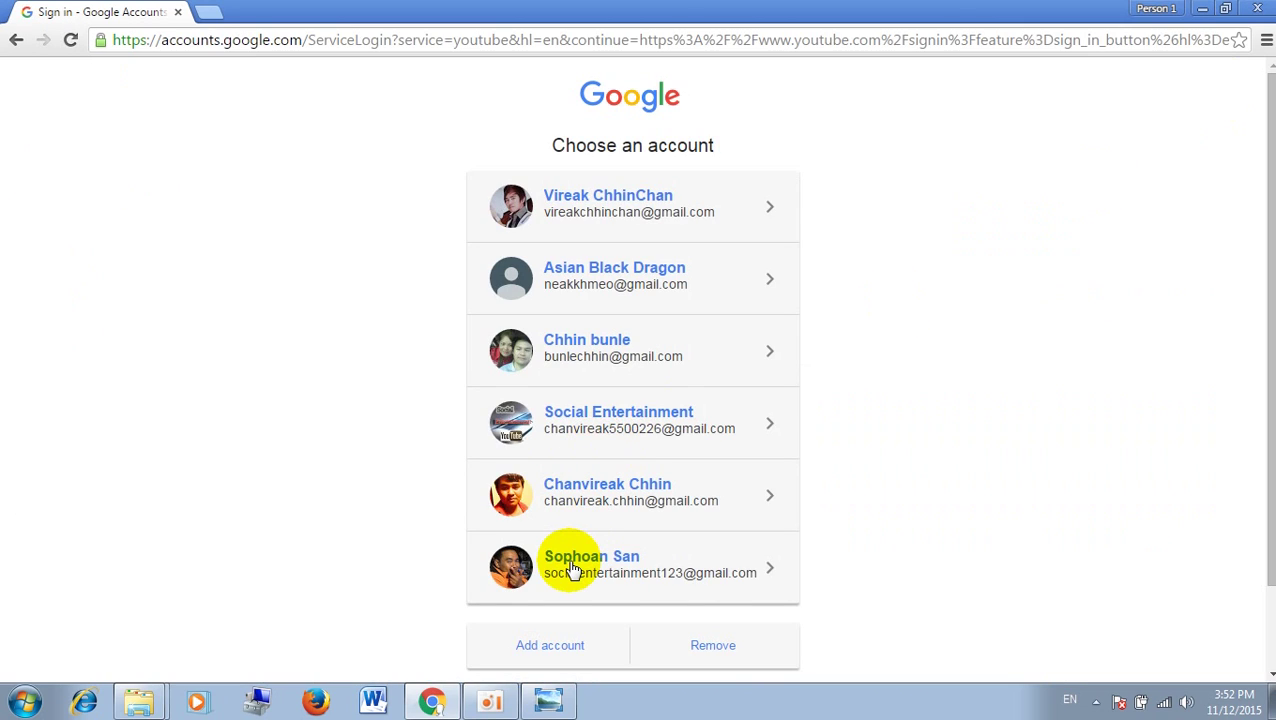
Step: Choose the account in Google Accounts and sign in with its password
{"action": "left_click", "coordinate": [573, 569]}
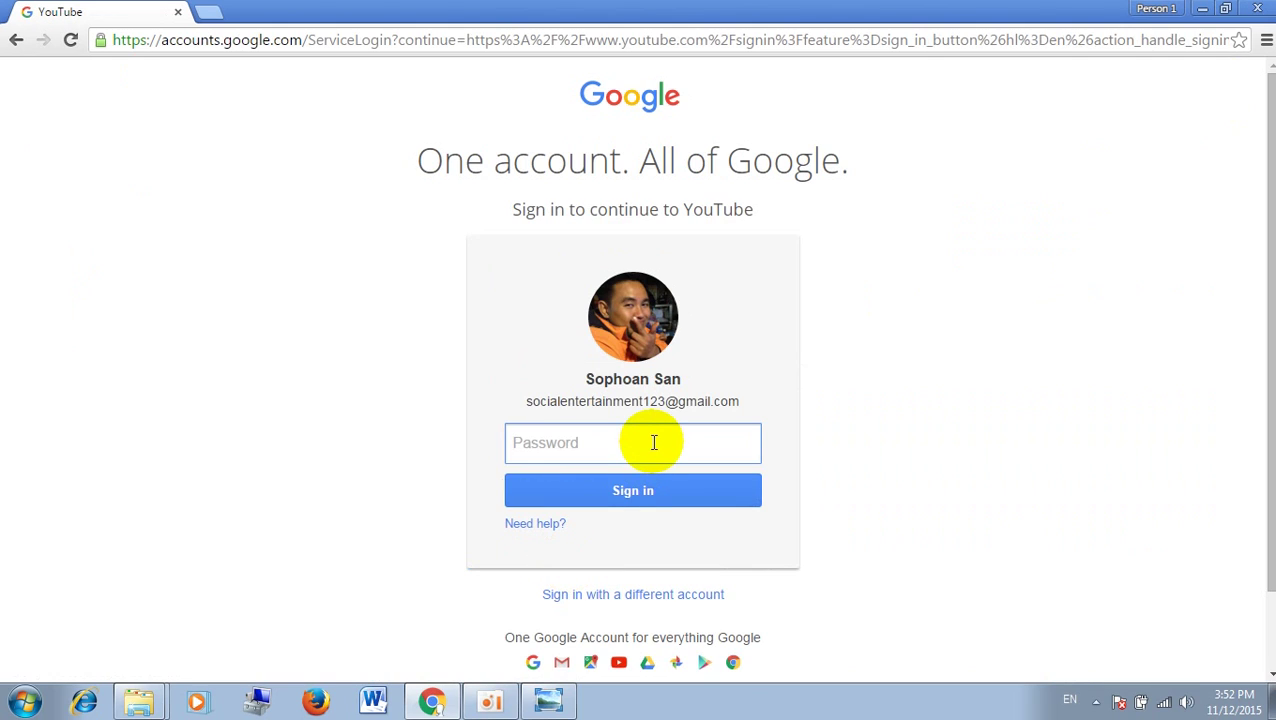
{"action": "type", "text": "••••••••"}
{"action": "key", "text": "Return"}
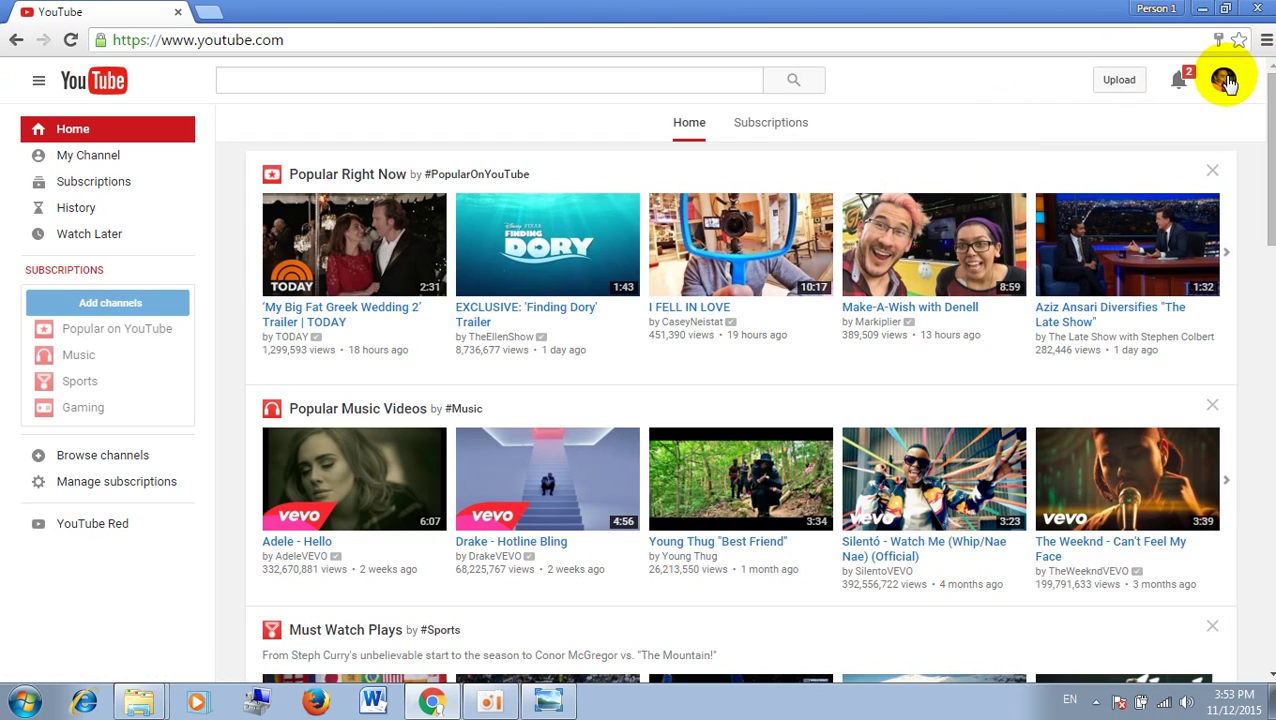
Step: Go to My Channel, then open Creator Studio from the avatar menu
{"action": "left_click", "coordinate": [100, 166]}
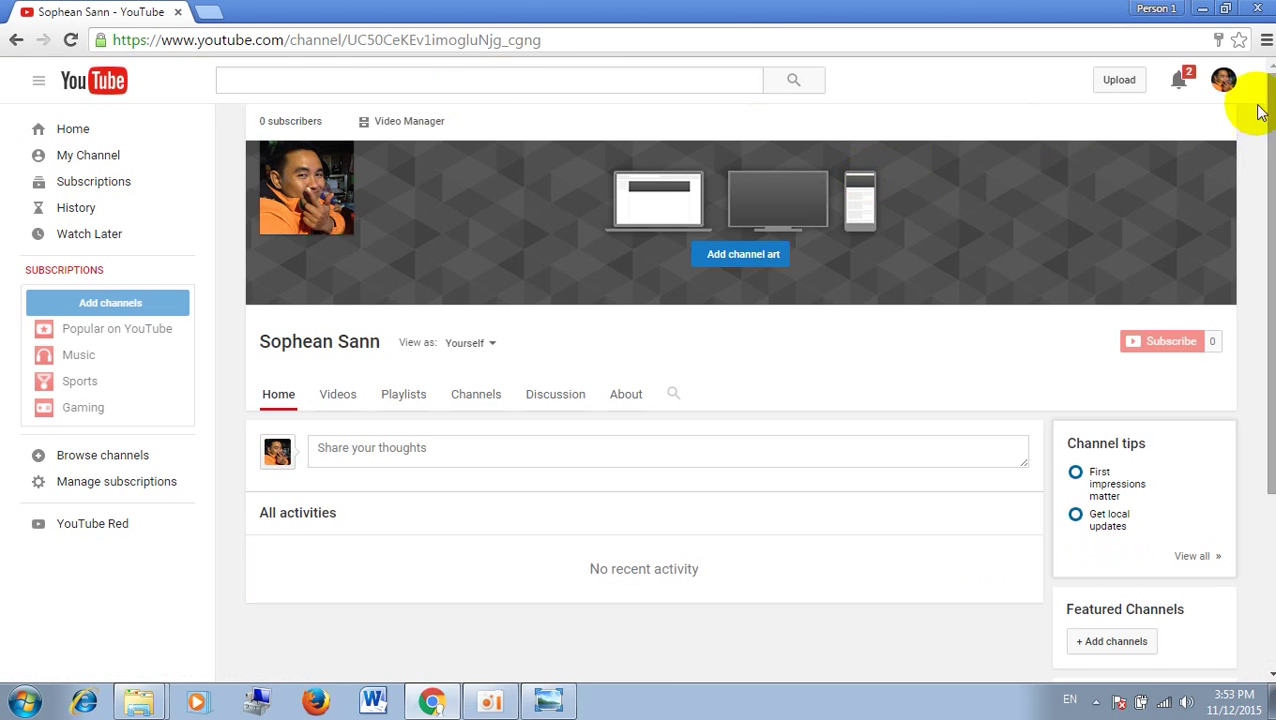
{"action": "left_click", "coordinate": [1224, 90]}
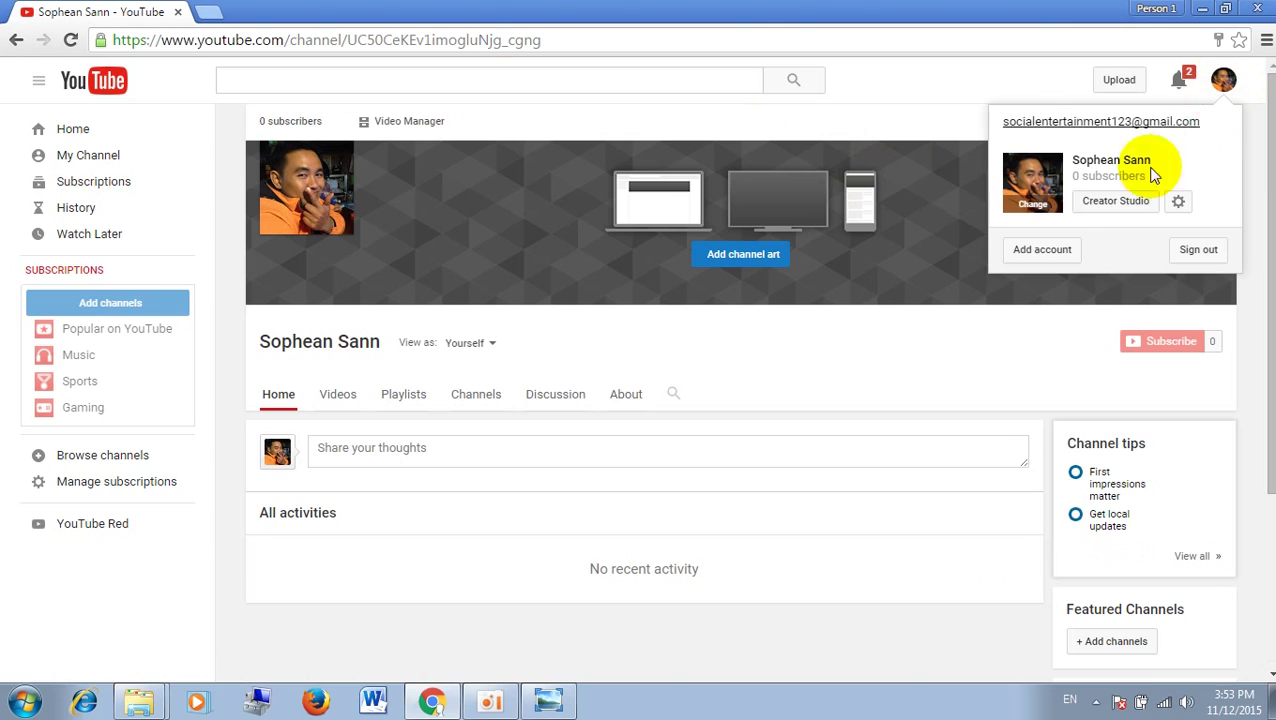
{"action": "left_click", "coordinate": [1115, 203]}
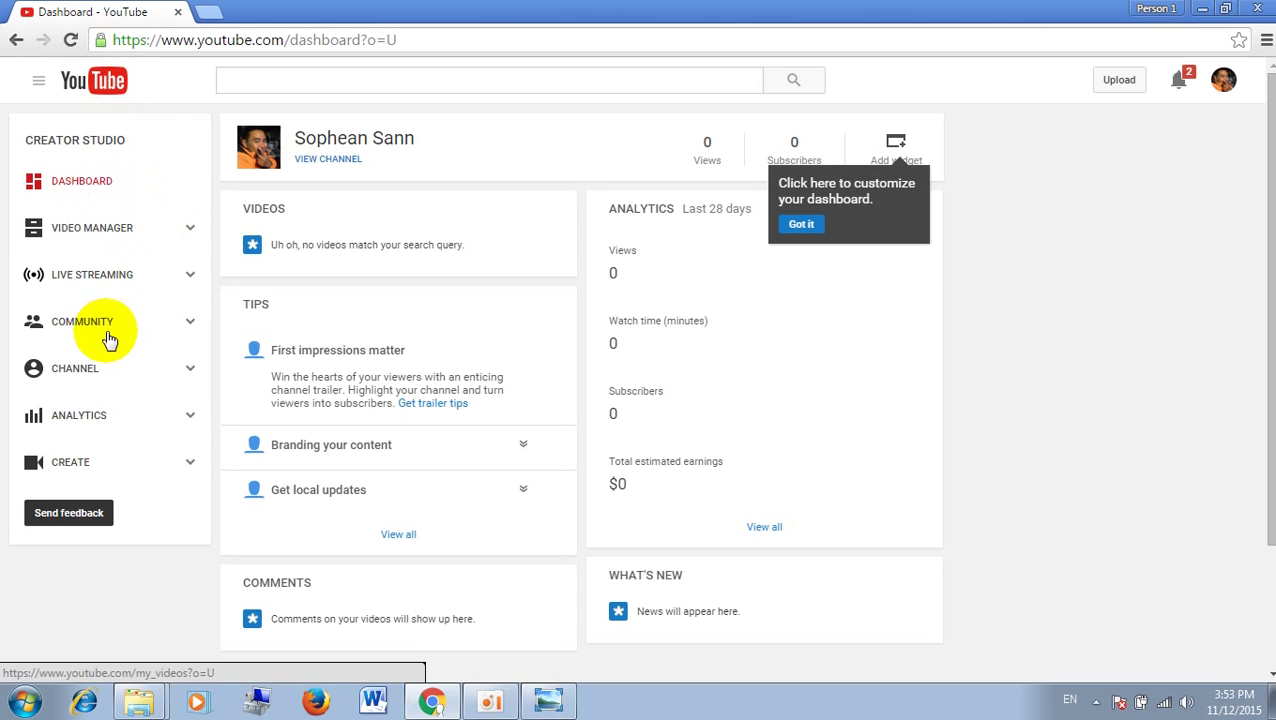
Step: Open Channel > Status and features, showing good standing and Monetization enabled
{"action": "left_click", "coordinate": [93, 372]}
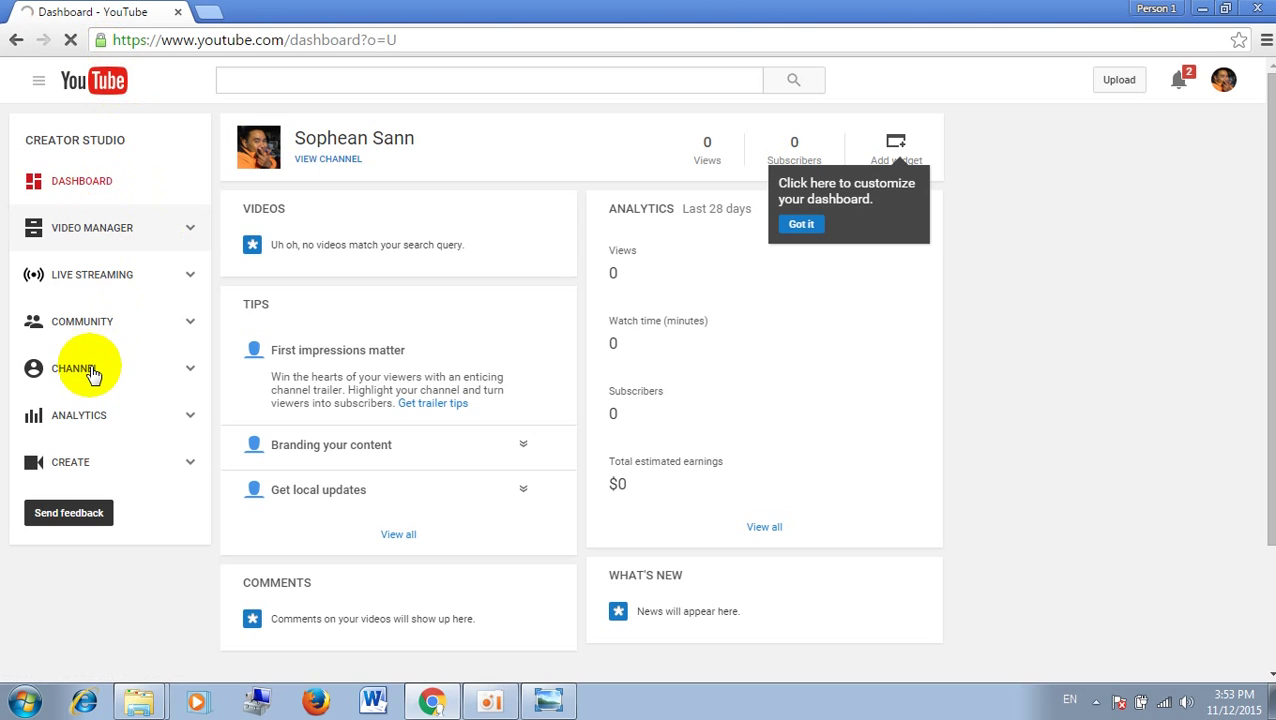
{"action": "left_click", "coordinate": [93, 372]}
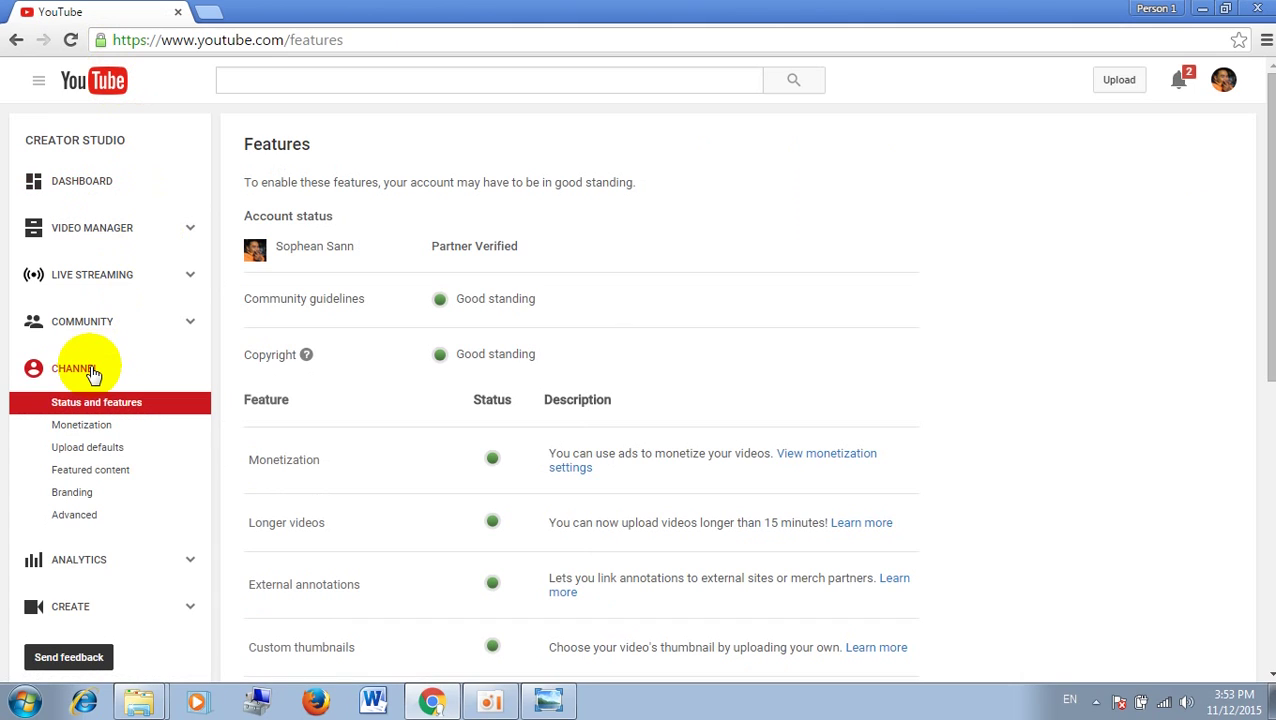
{"action": "left_click", "coordinate": [98, 428]}
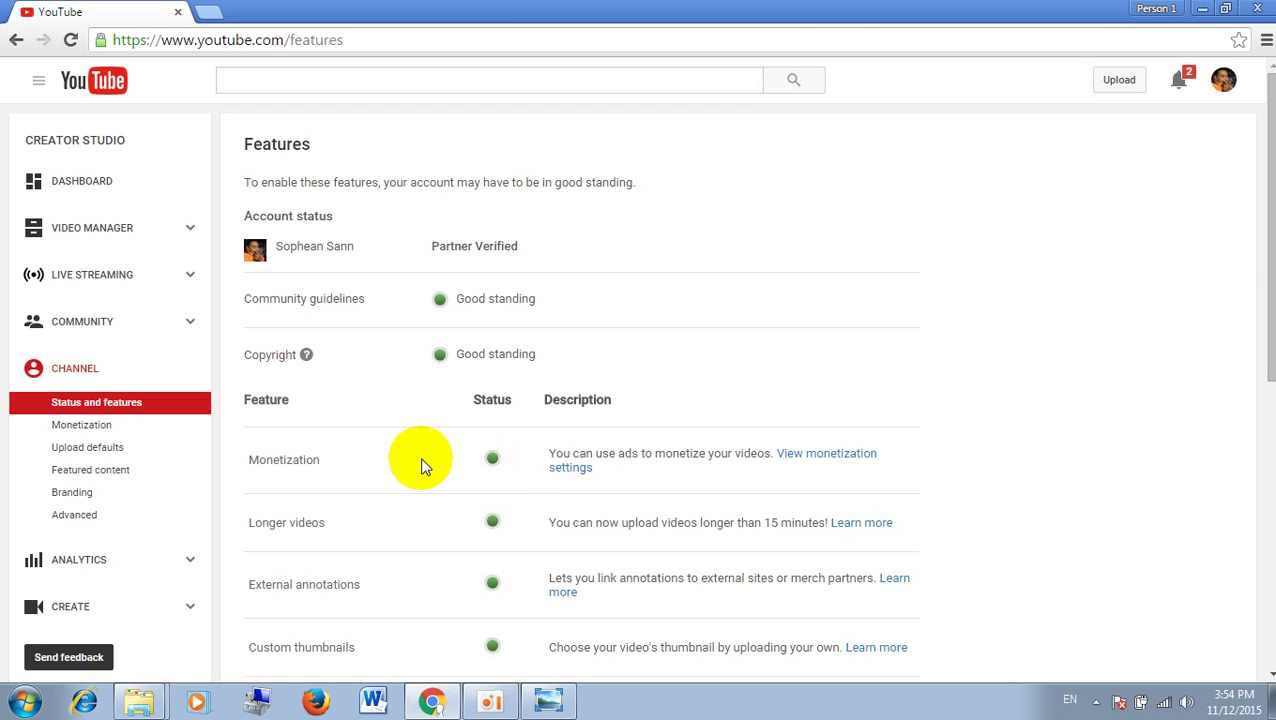
Step: Open Monetization, expand 'How will I be paid?' and follow the 'associate an AdSense account' link
{"action": "left_click", "coordinate": [90, 433]}
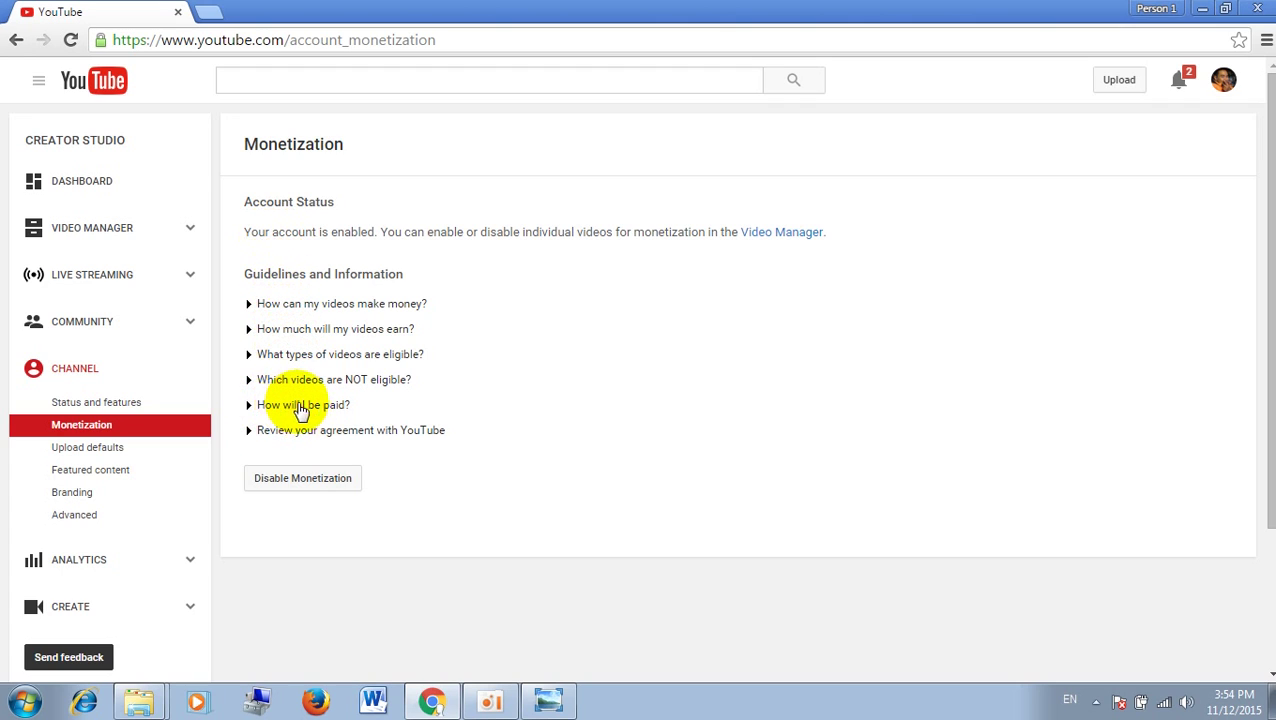
{"action": "left_click", "coordinate": [305, 410]}
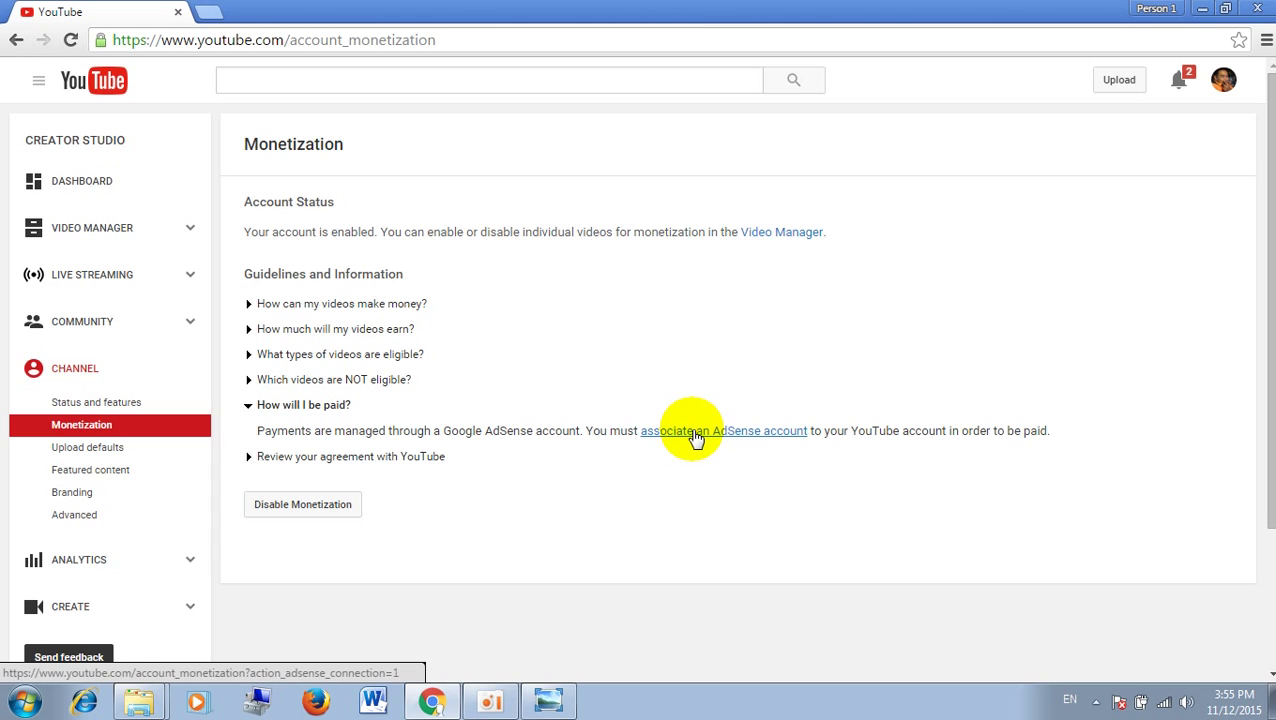
{"action": "left_click", "coordinate": [695, 438]}
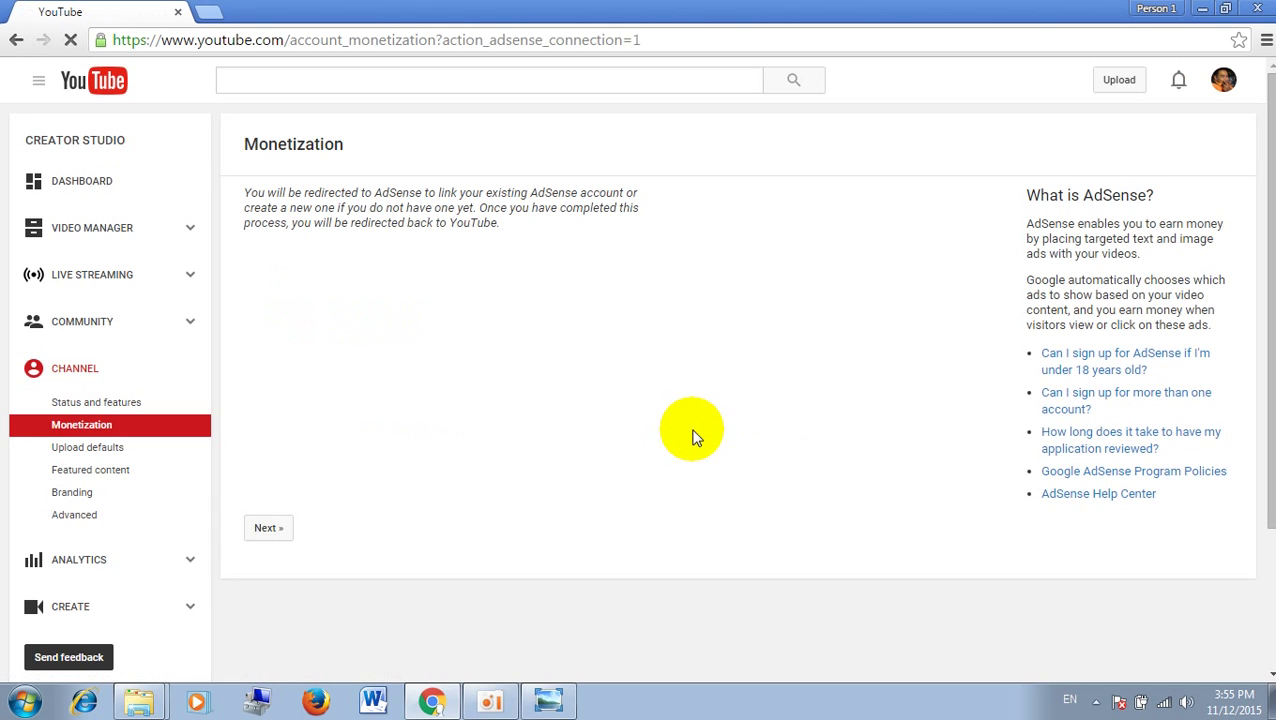
Step: Continue past the redirect notice with Next » to AdSense's Your Account step
{"action": "left_click", "coordinate": [265, 530]}
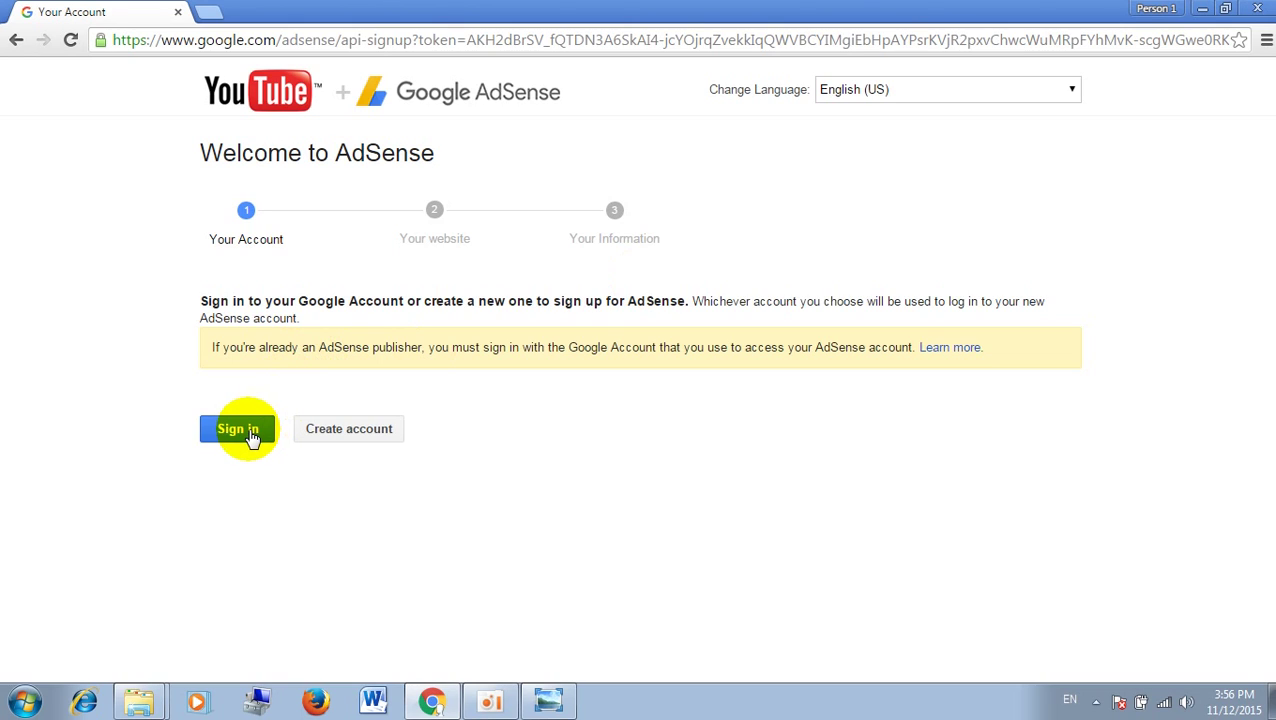
Step: Sign in to AdSense with the Google account, reaching the Your website step
{"action": "left_click", "coordinate": [250, 436]}
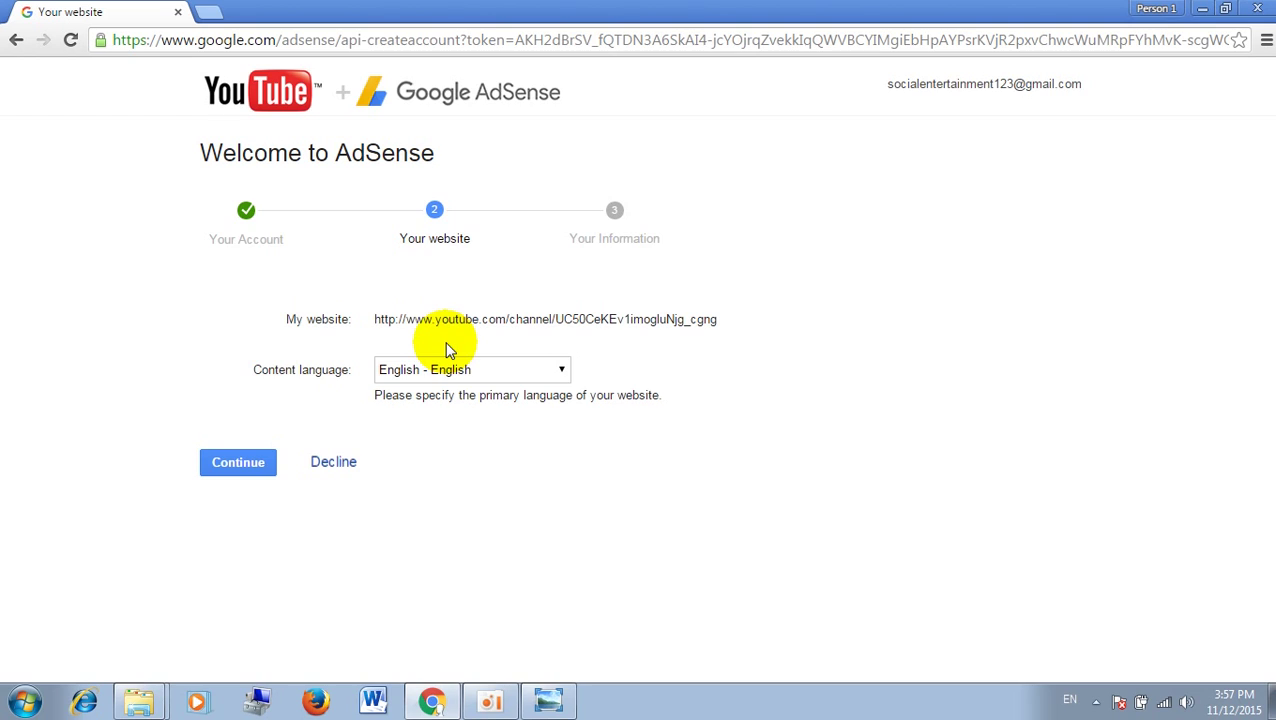
Step: Accept the channel's YouTube URL and English content language to reach Your Information
{"action": "left_click", "coordinate": [240, 476]}
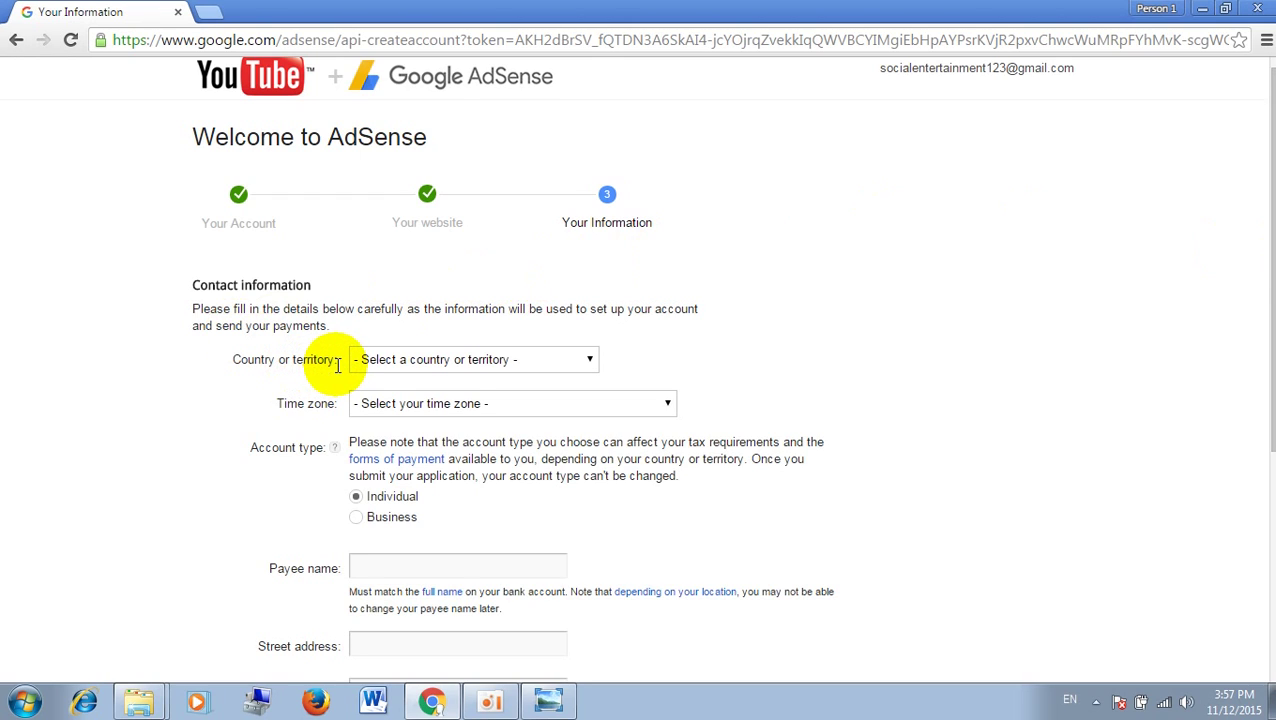
Step: Choose Cambodia as the country, letting the time zone fill as (UTC+07:00) Bangkok
{"action": "left_click", "coordinate": [590, 359]}
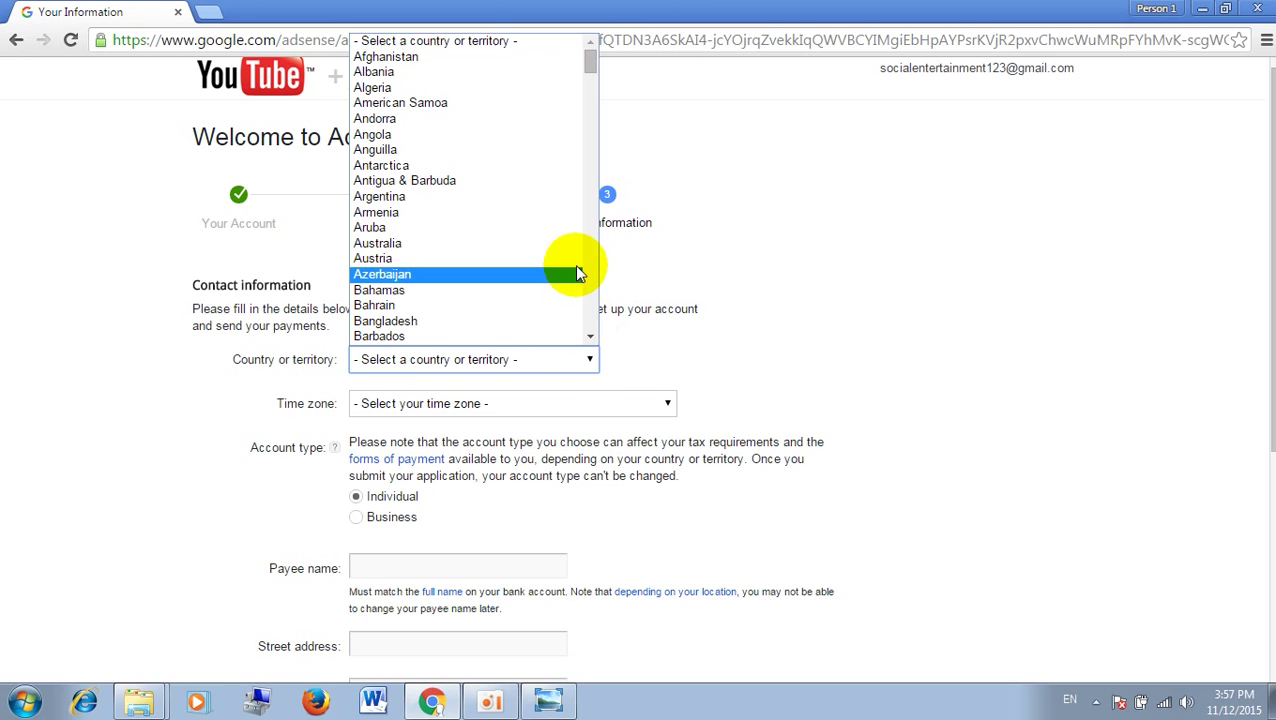
{"action": "left_click_drag", "start_coordinate": [591, 60], "coordinate": [594, 98]}
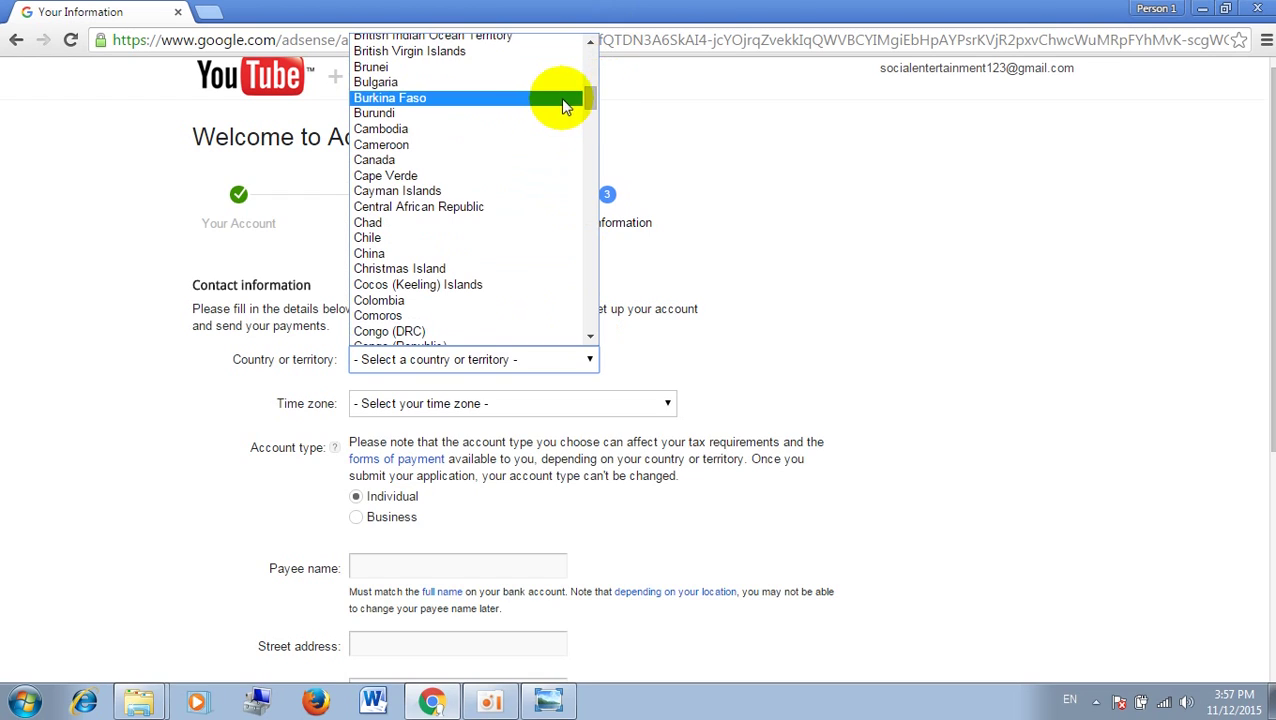
{"action": "left_click", "coordinate": [447, 140]}
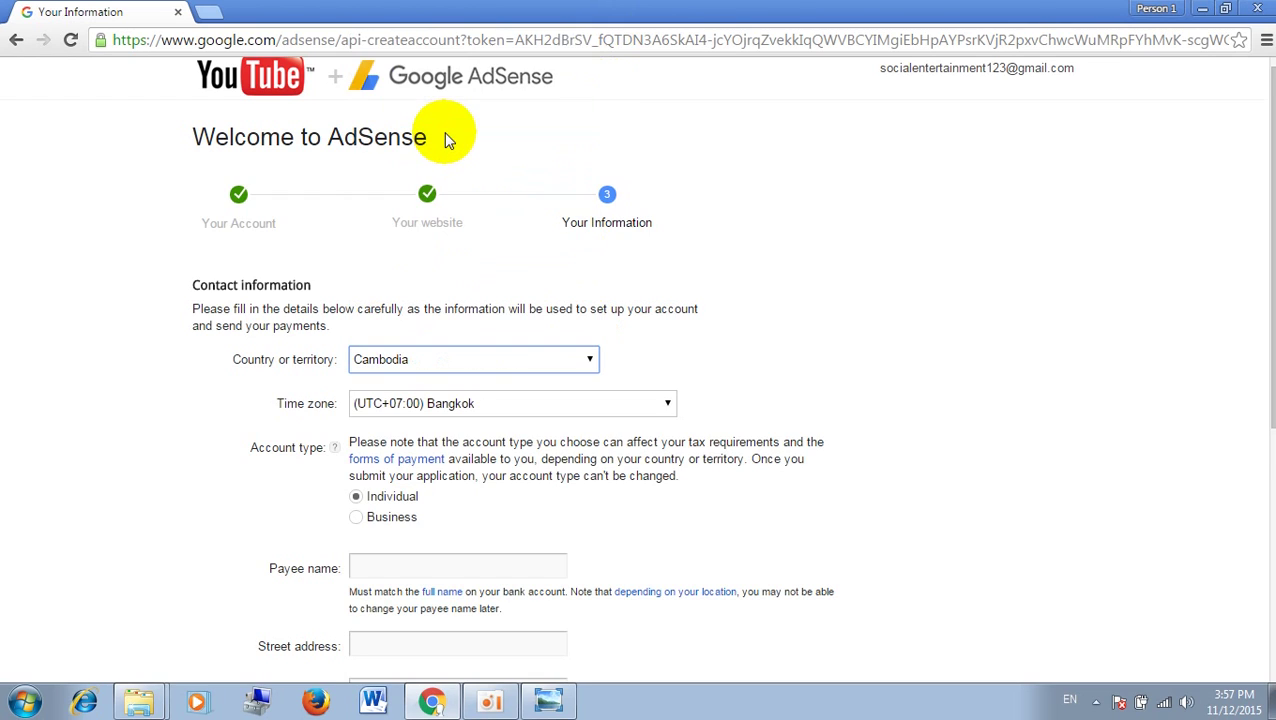
{"action": "left_click", "coordinate": [588, 365]}
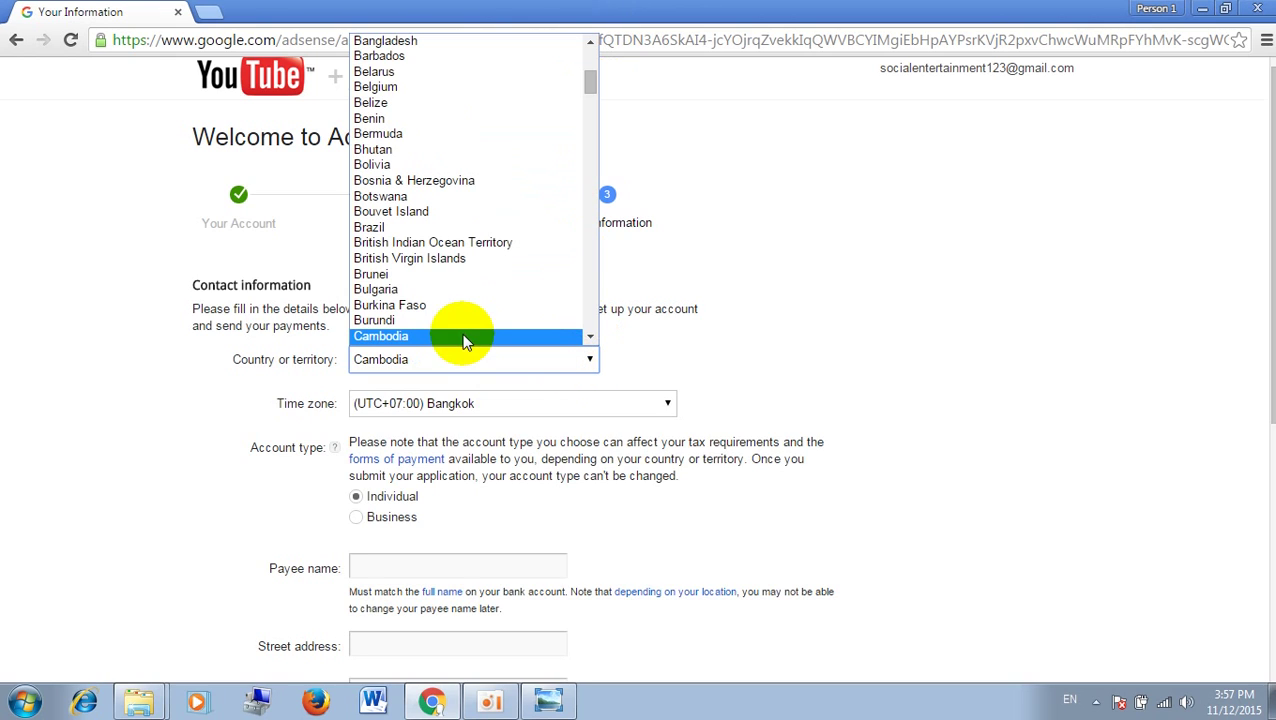
{"action": "left_click", "coordinate": [430, 338]}
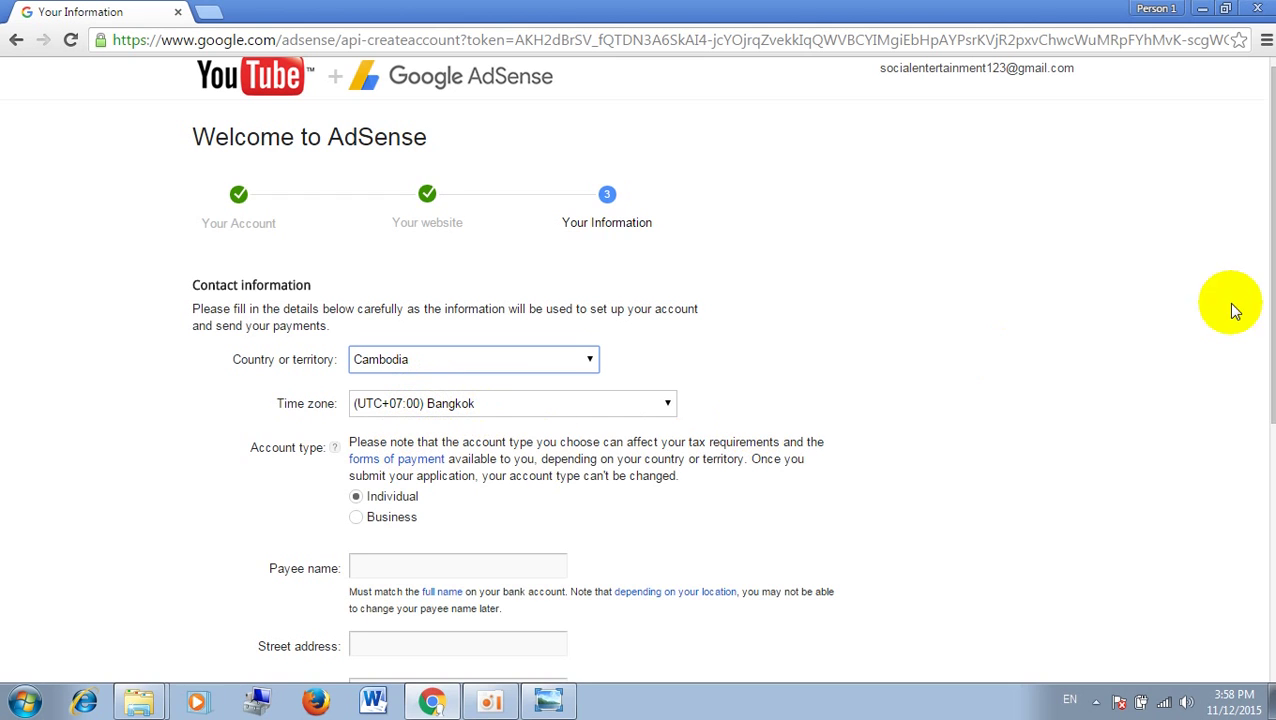
{"action": "left_click_drag", "start_coordinate": [1268, 280], "coordinate": [1268, 334]}
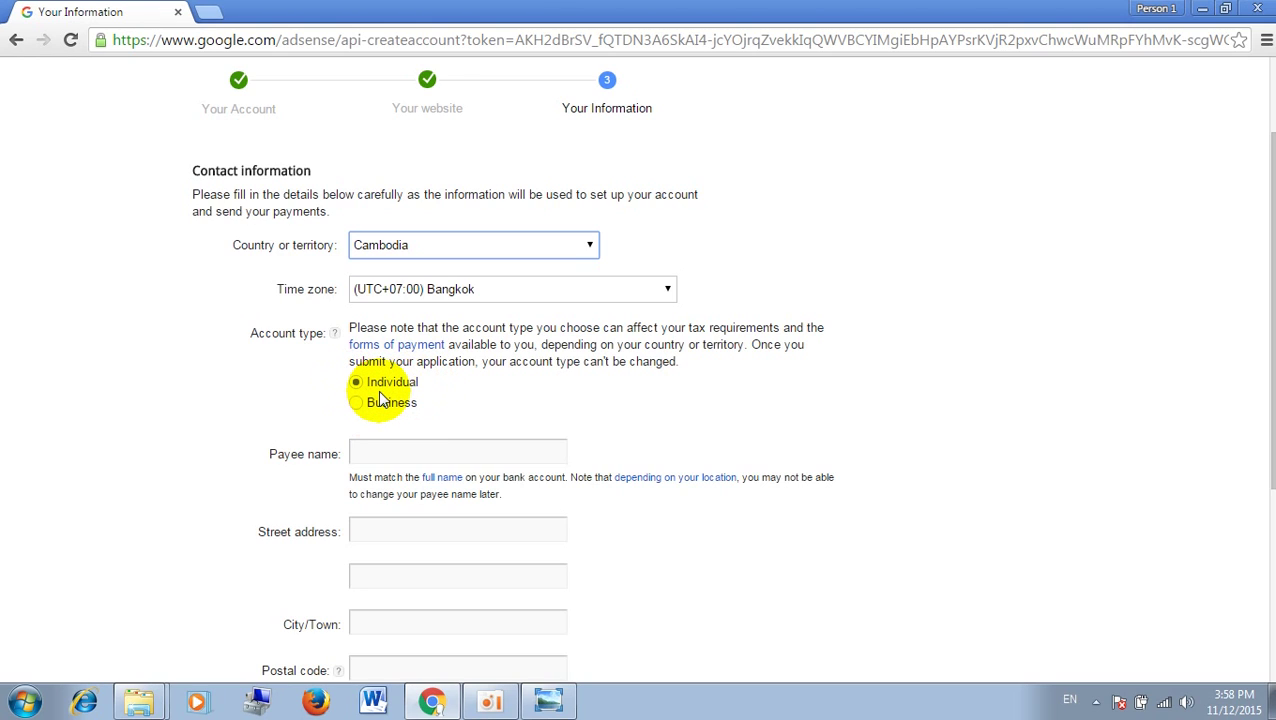
Step: With Cambodia, Bangkok time zone and Individual set, select the Payee name field
{"action": "left_click", "coordinate": [459, 455]}
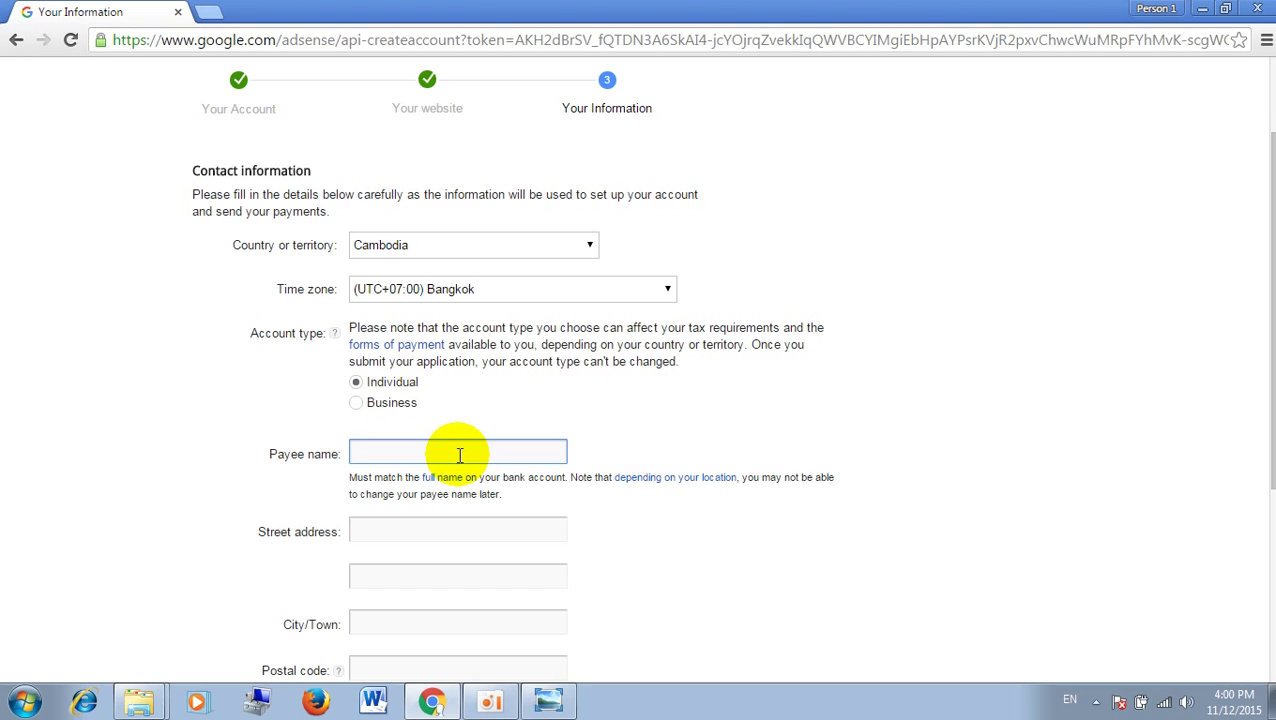
Step: Enter the account holder's full name in the Payee name field
{"action": "left_click", "coordinate": [420, 529]}
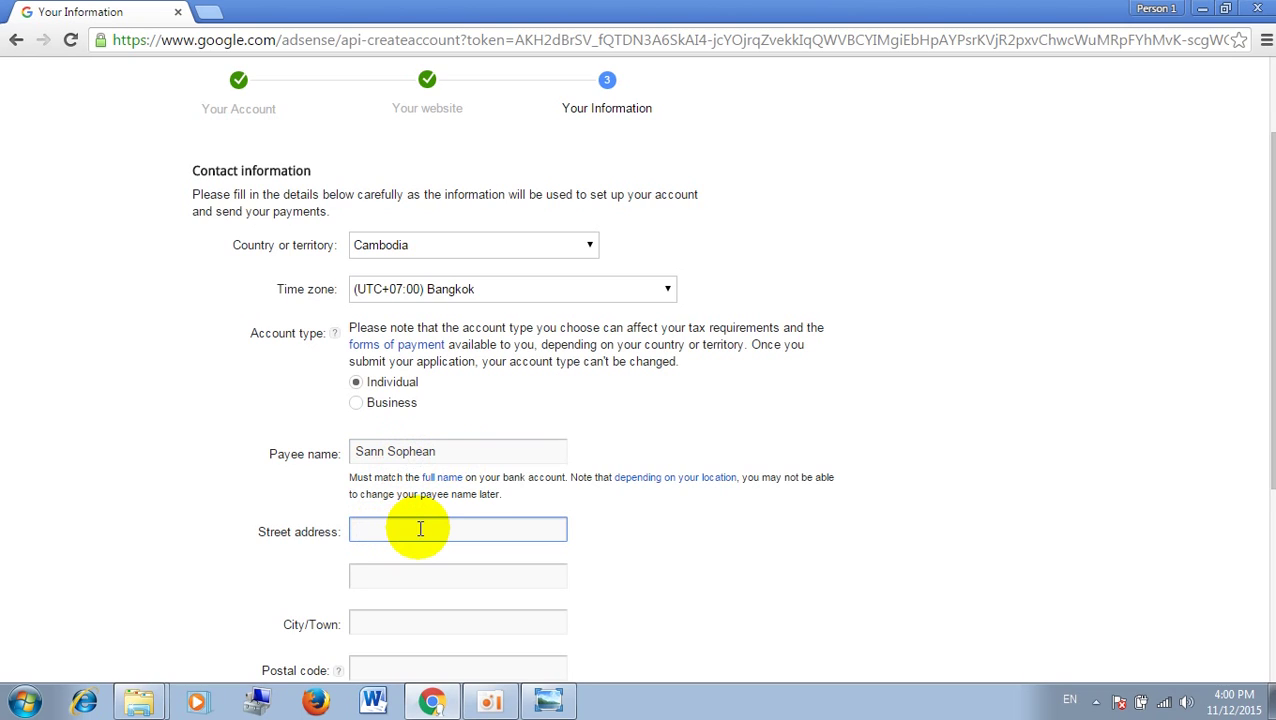
Step: Type the payee's street number and village name into the first Street address line, fixing typos
{"action": "scroll", "coordinate": [1265, 323], "scroll_direction": "down", "scroll_amount": 1}
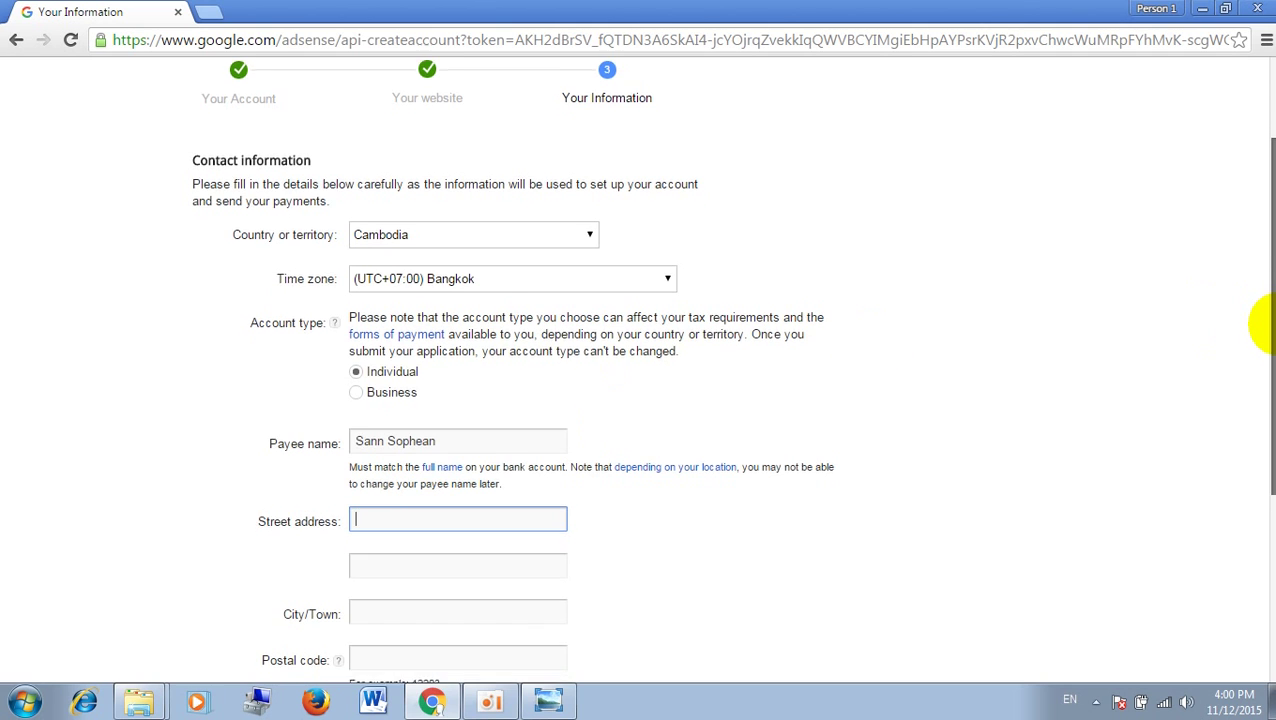
{"action": "scroll", "coordinate": [1262, 330], "scroll_direction": "down", "scroll_amount": 3}
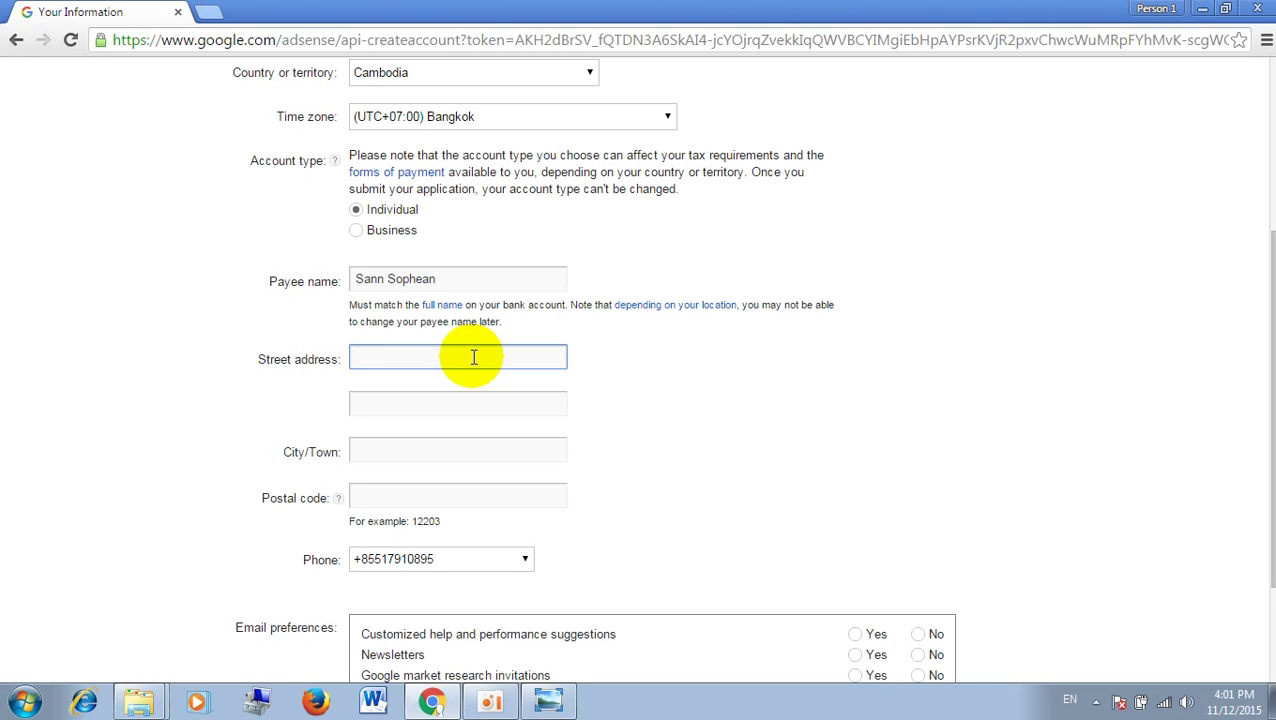
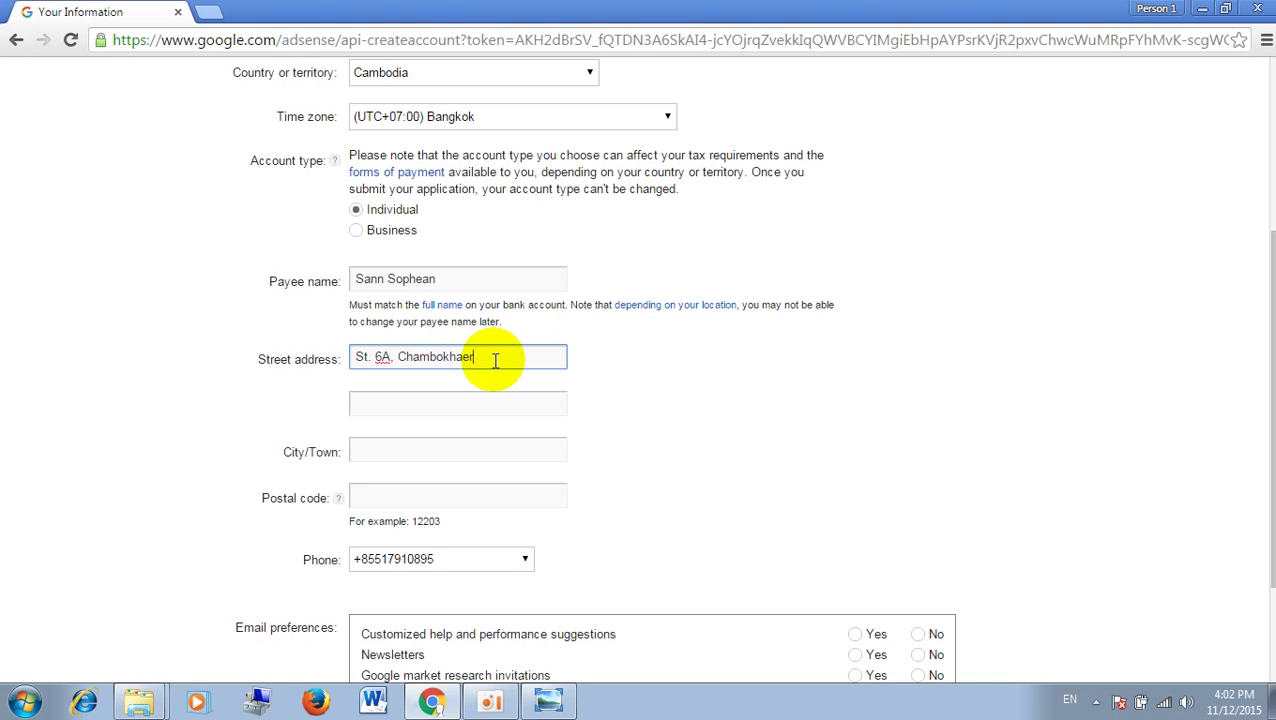
Step: Add the word 'Village' after the village name in the first address line
{"action": "double_click", "coordinate": [428, 357]}
{"action": "left_click", "coordinate": [415, 358]}
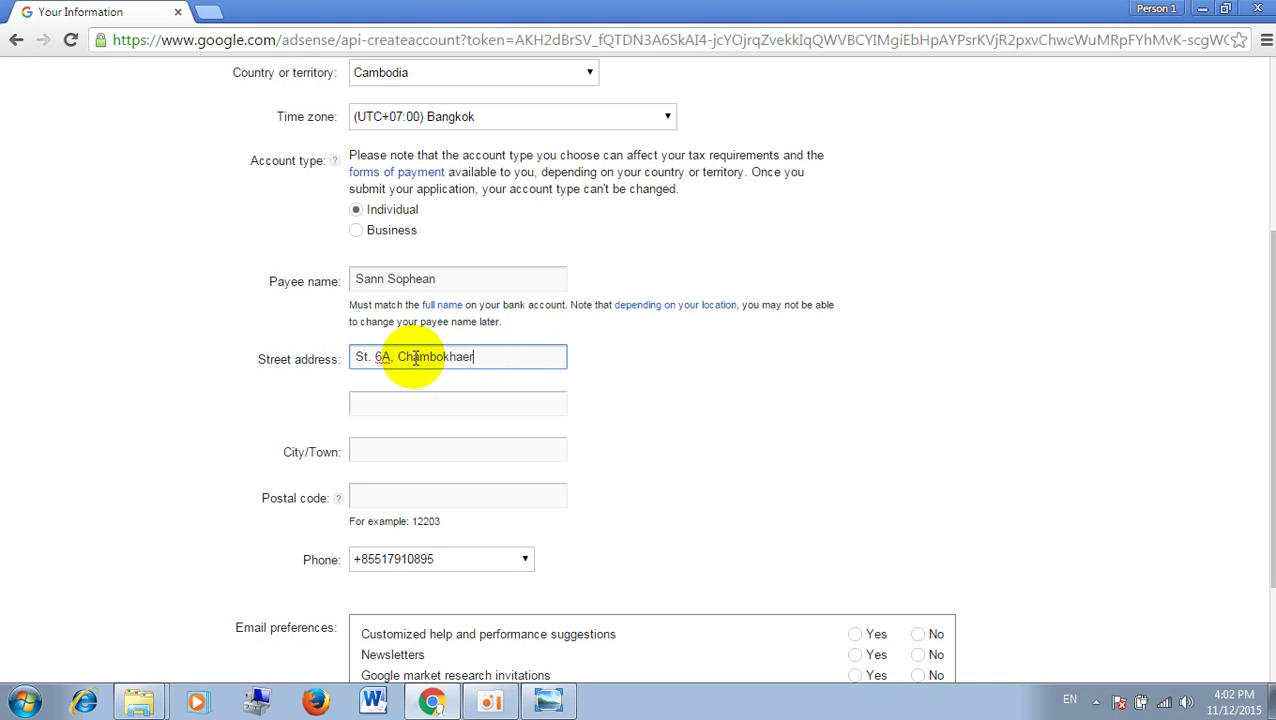
{"action": "double_click", "coordinate": [415, 358]}
{"action": "left_click", "coordinate": [464, 360]}
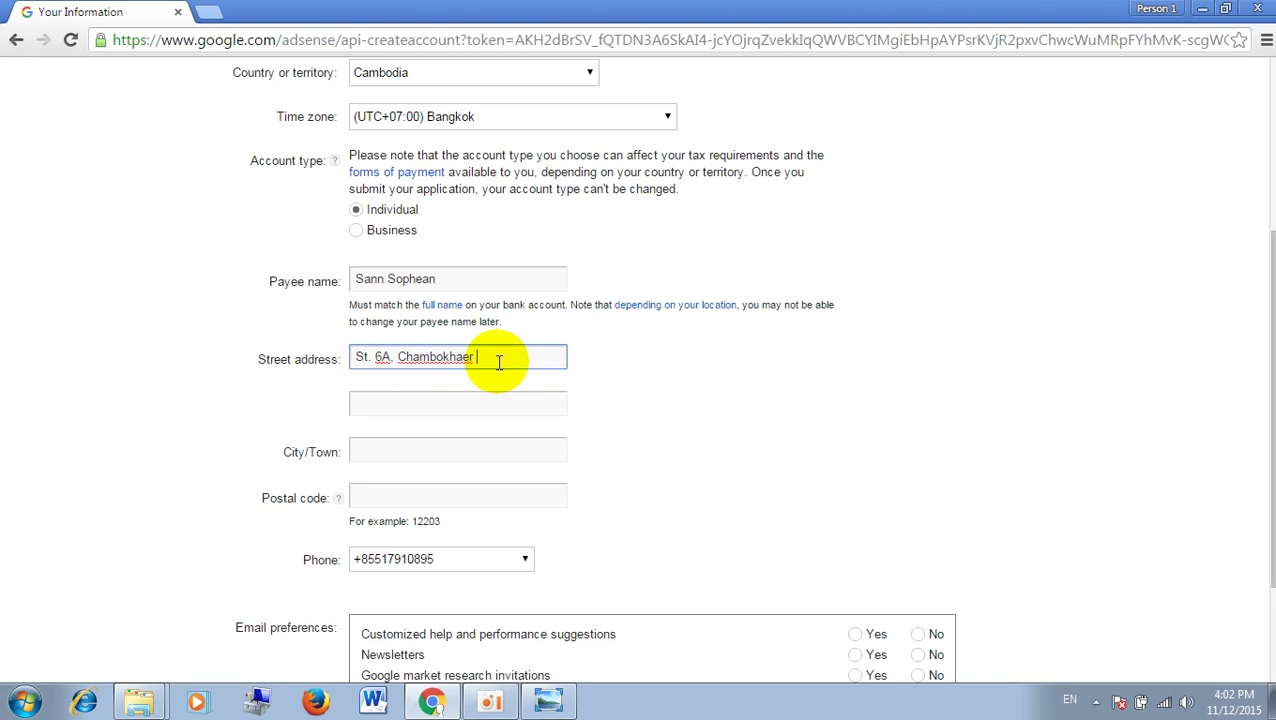
{"action": "type", "text": "Village"}
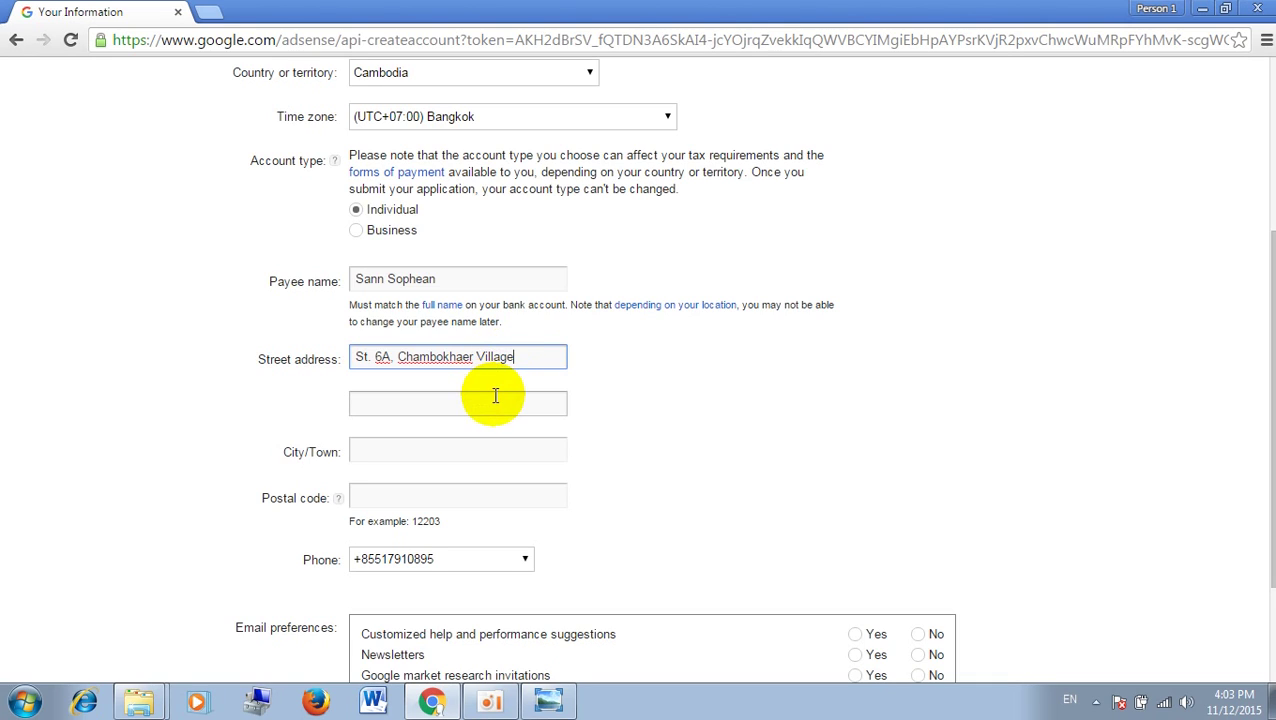
Step: Enter the payee's commune and district in address line 2 and their city in City/Town
{"action": "left_click", "coordinate": [495, 396]}
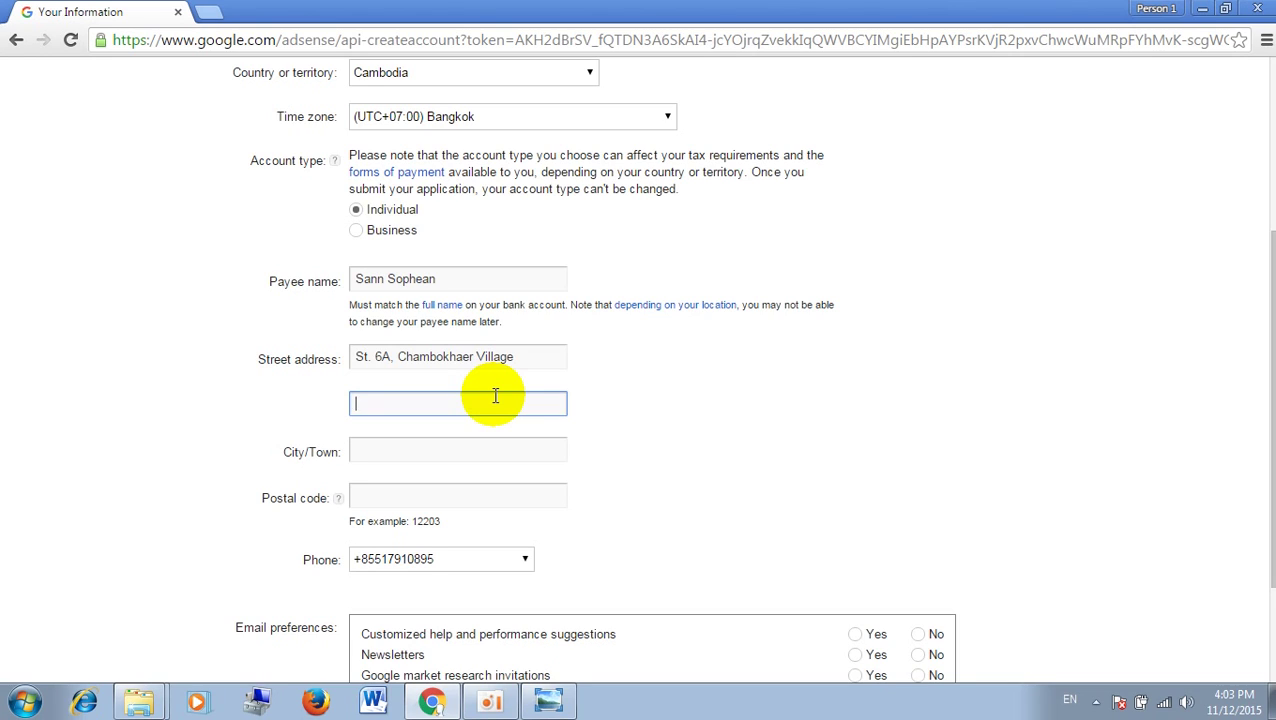
{"action": "type", "text": "Puok, Puok"}
{"action": "left_click", "coordinate": [489, 449]}
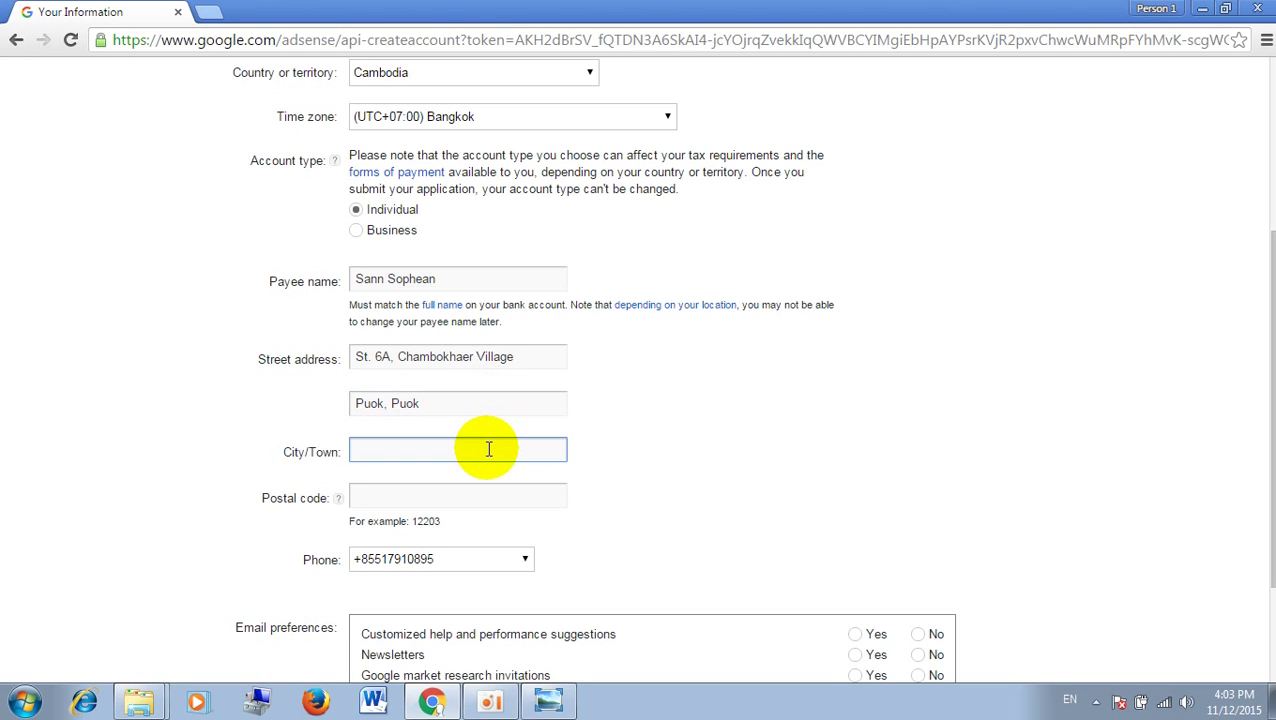
{"action": "type", "text": "Siemreap"}
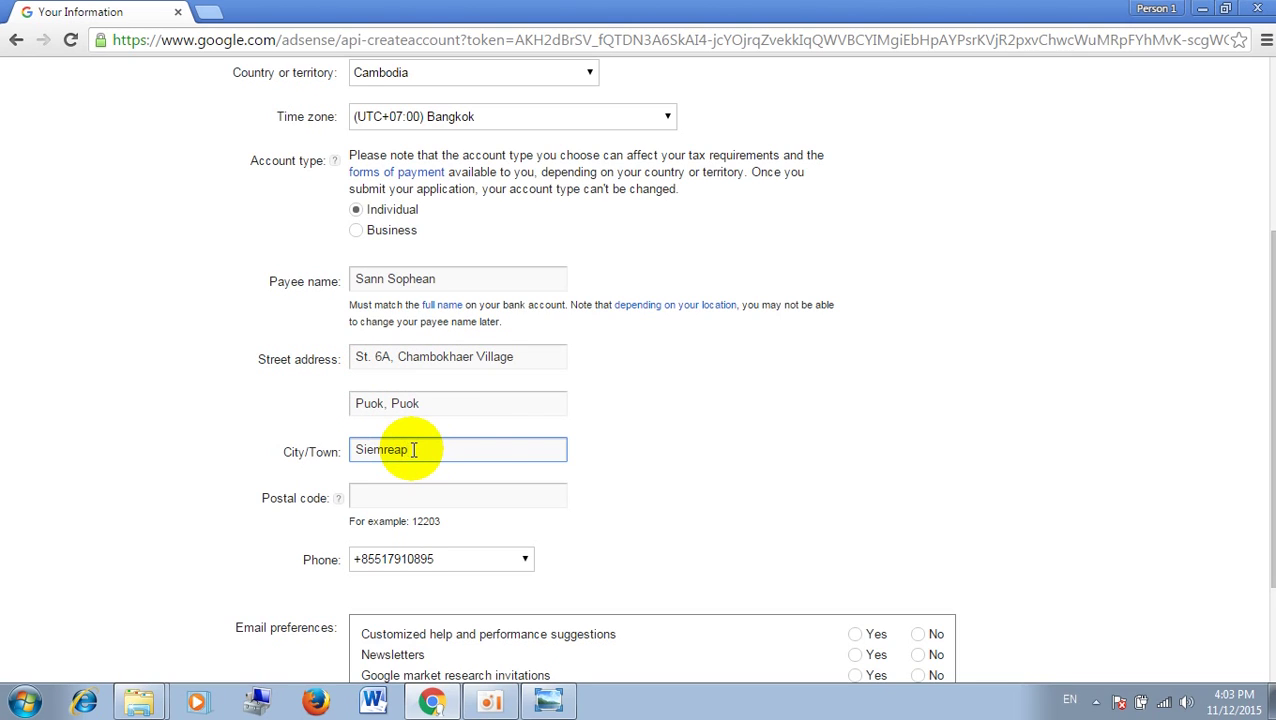
Step: Delete the old village name from Street address line 1 and type the revised village name
{"action": "left_click", "coordinate": [475, 358]}
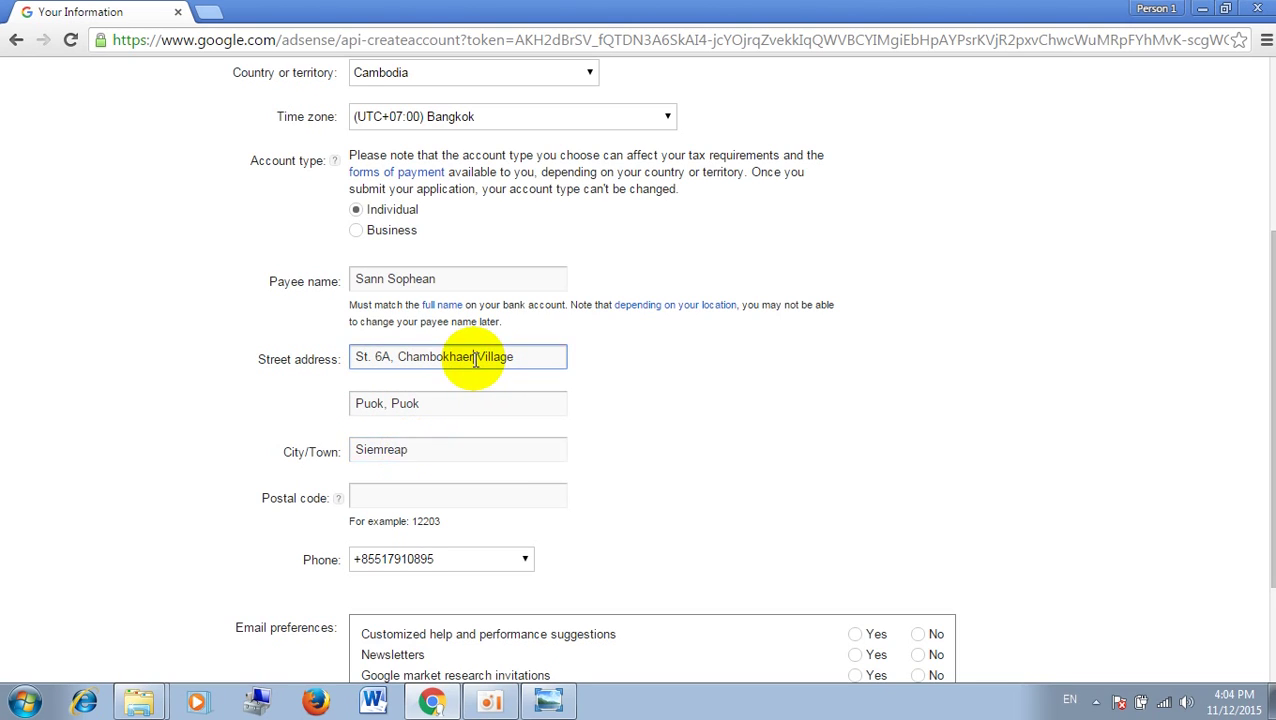
{"action": "key", "text": "BackSpace"}
{"action": "key", "text": "BackSpace"}
{"action": "key", "text": "BackSpace"}
{"action": "key", "text": "BackSpace"}
{"action": "key", "text": "BackSpace"}
{"action": "key", "text": "BackSpace"}
{"action": "key", "text": "BackSpace"}
{"action": "key", "text": "BackSpace"}
{"action": "key", "text": "BackSpace"}
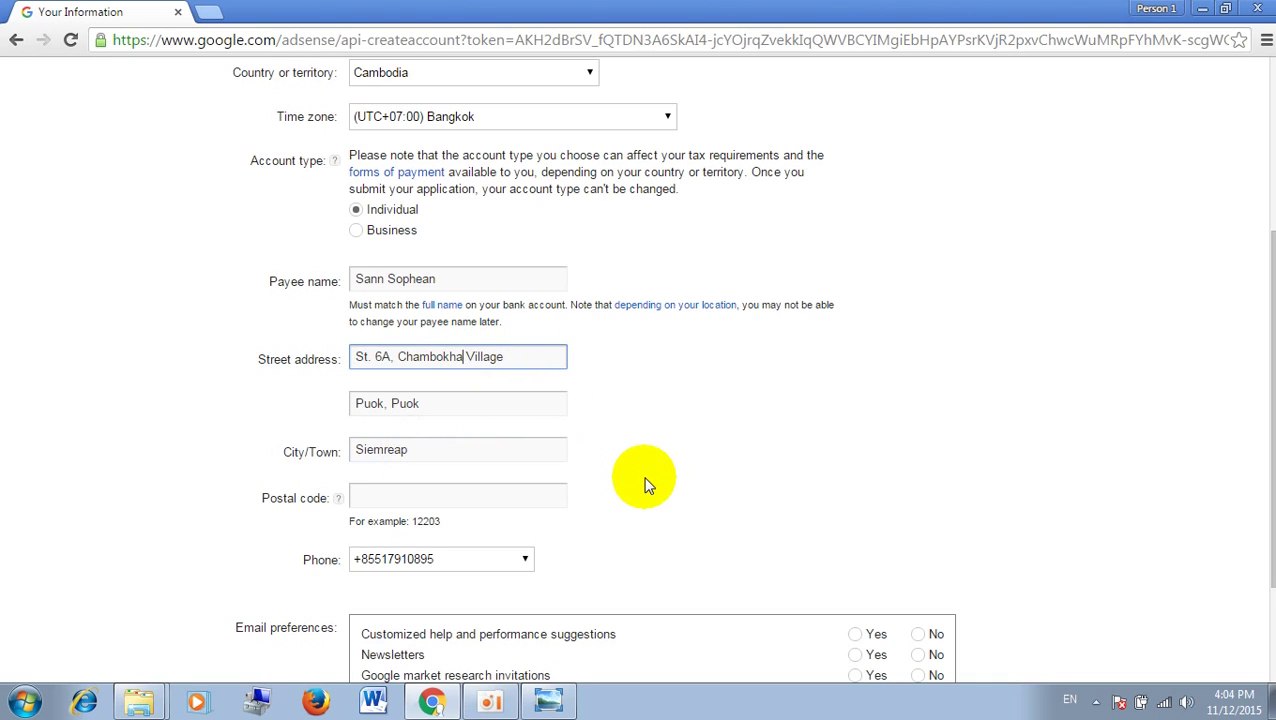
{"action": "key", "text": "BackSpace"}
{"action": "key", "text": "BackSpace"}
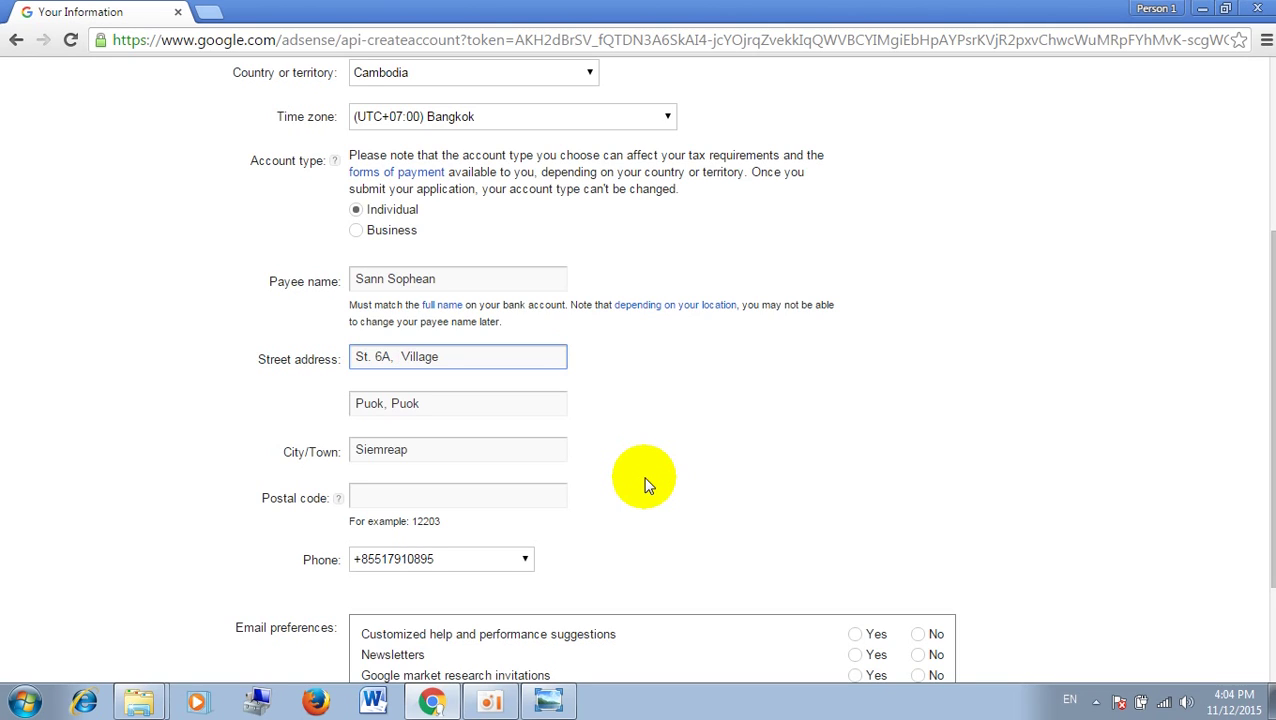
{"action": "type", "text": "Puok chas"}
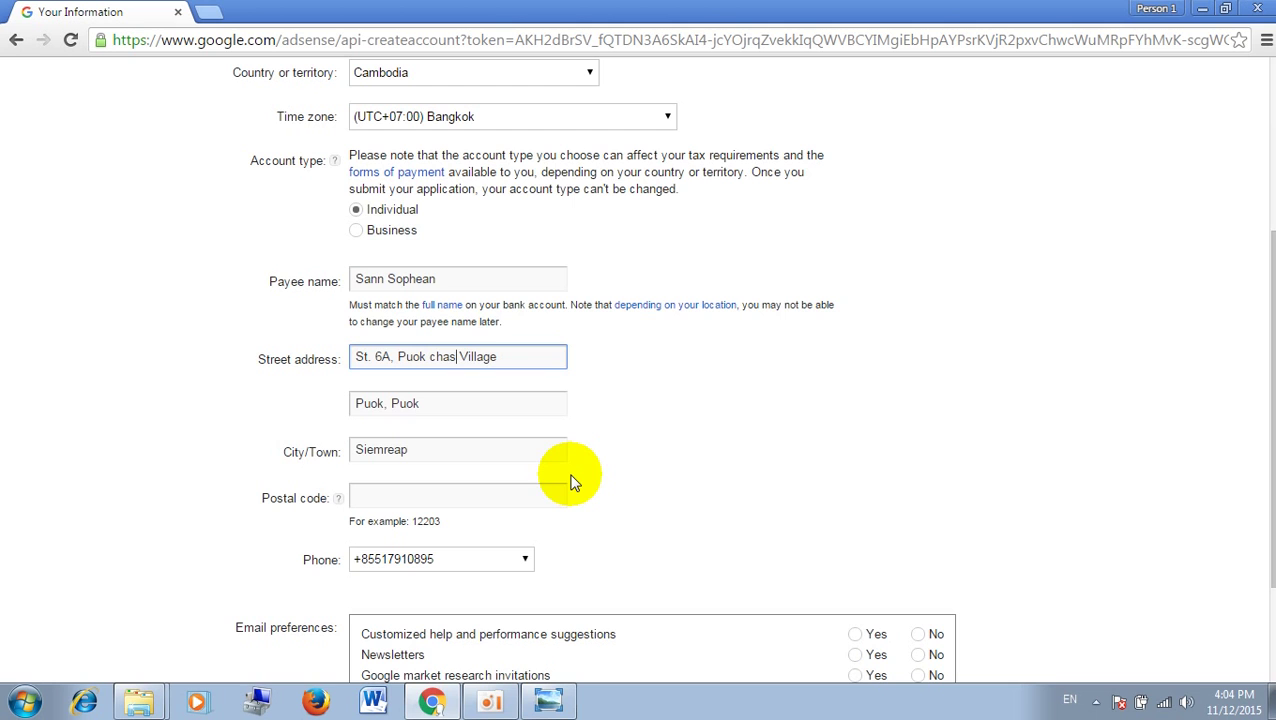
{"action": "mouse_move", "coordinate": [1262, 460]}
{"action": "left_mouse_down"}
{"action": "mouse_move", "coordinate": [1265, 200]}
{"action": "mouse_move", "coordinate": [1268, 446]}
{"action": "left_mouse_up"}
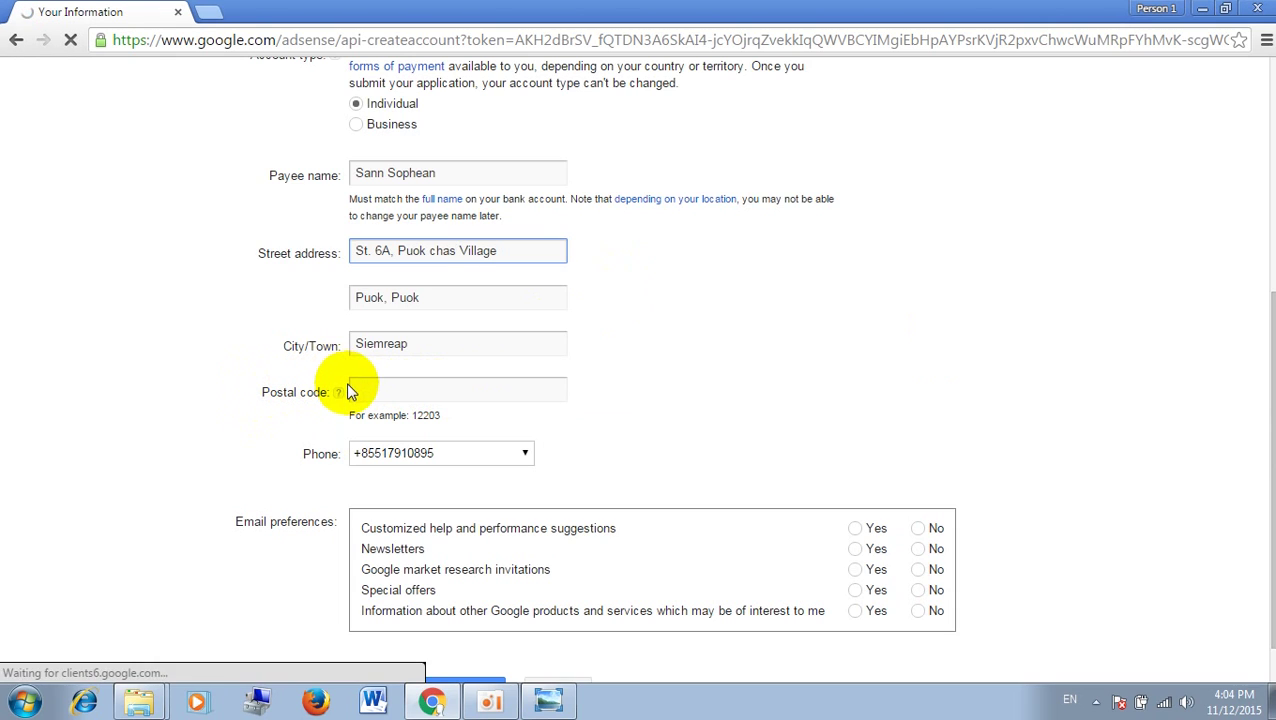
{"action": "mouse_move", "coordinate": [339, 394]}
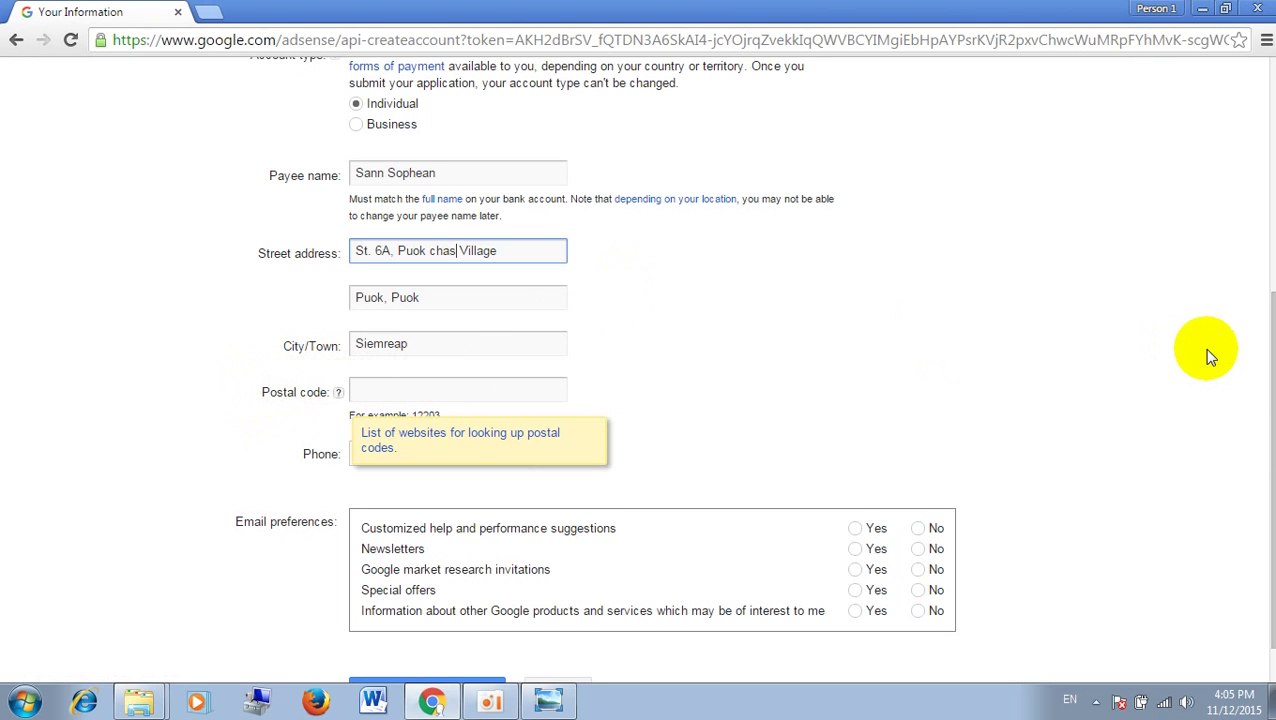
{"action": "left_click_drag", "start_coordinate": [1270, 352], "coordinate": [1268, 441]}
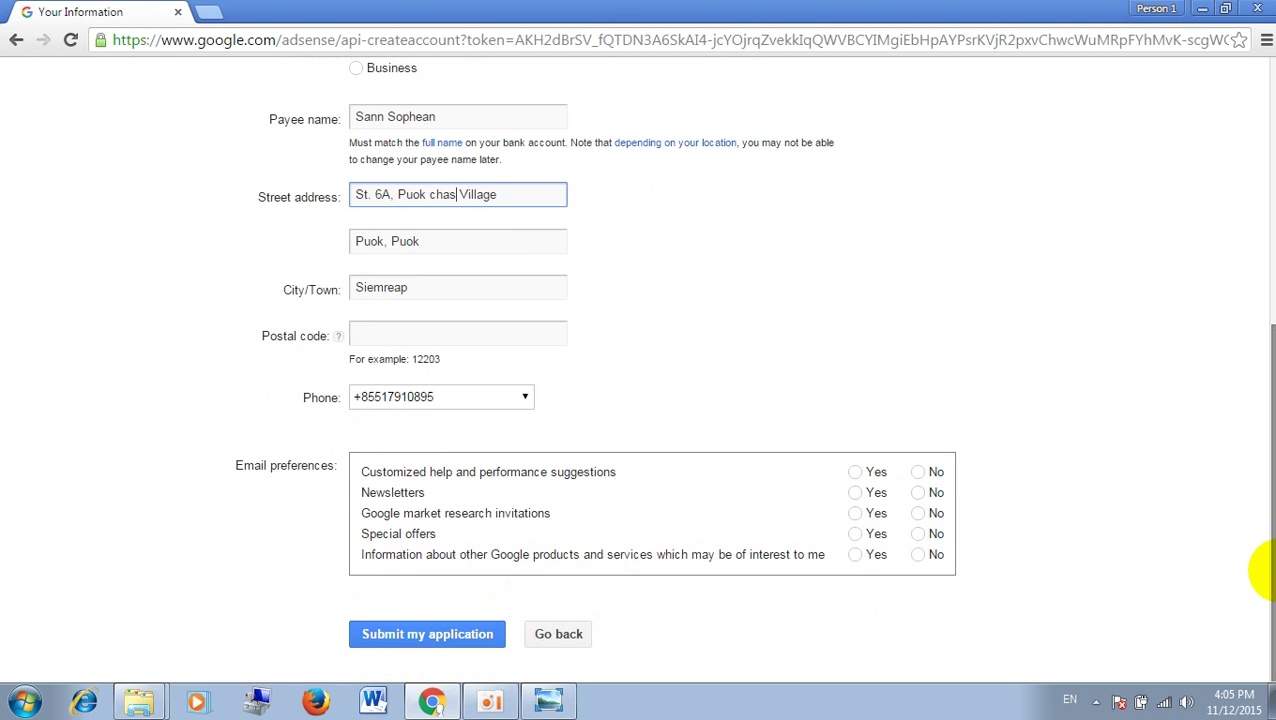
{"action": "left_click_drag", "start_coordinate": [1262, 570], "coordinate": [1262, 505]}
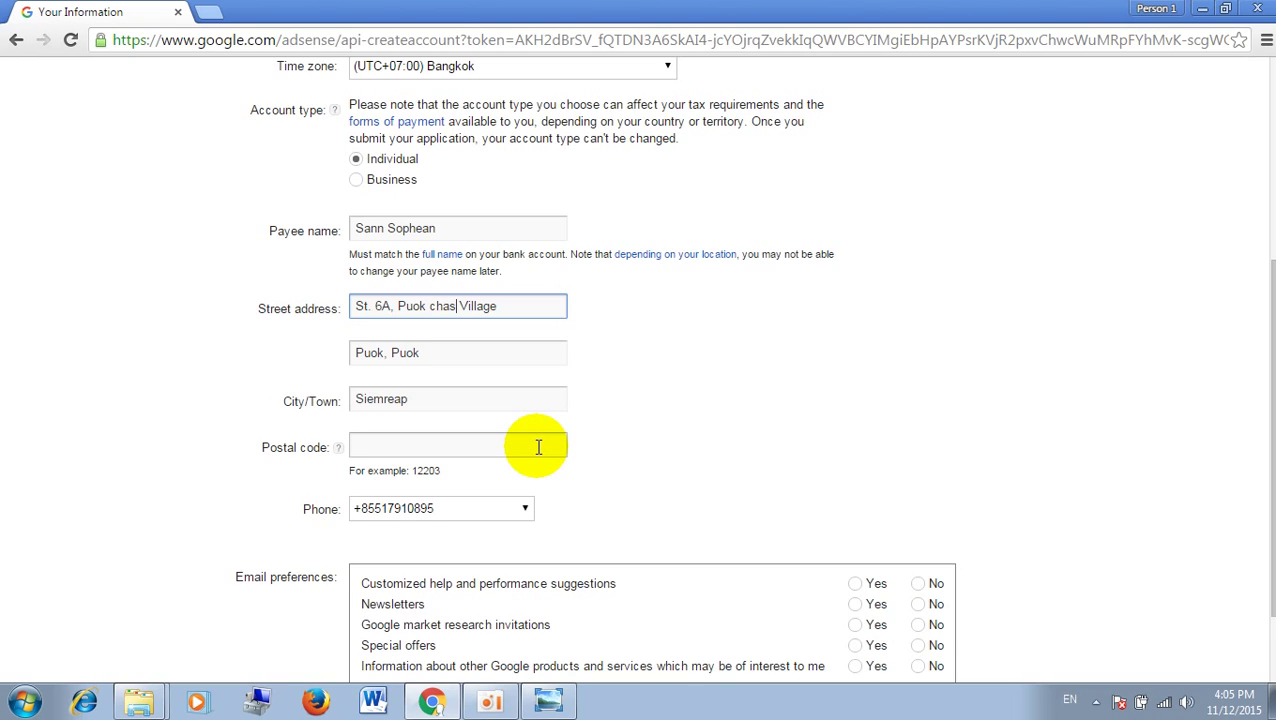
{"action": "left_click", "coordinate": [538, 447]}
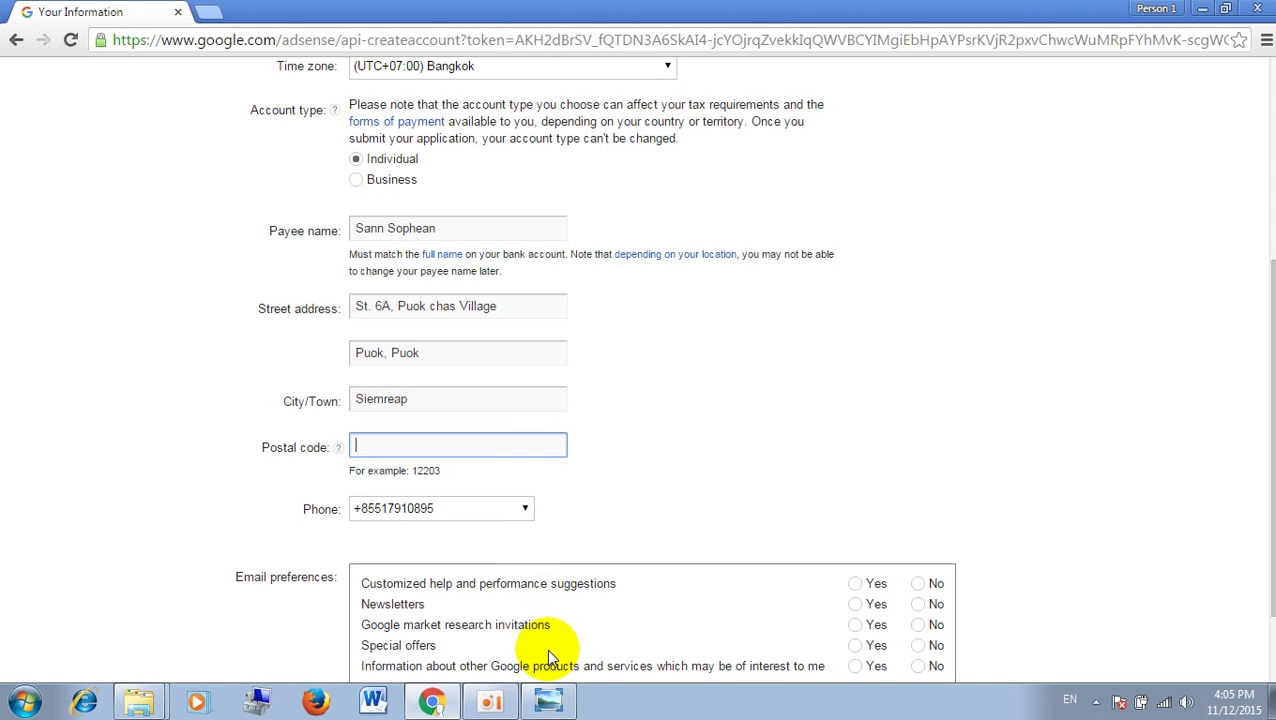
Step: Show the Make Money Youtube Lesson outline in Windows Photo Viewer, with its Postal Code topic
{"action": "left_click", "coordinate": [548, 703]}
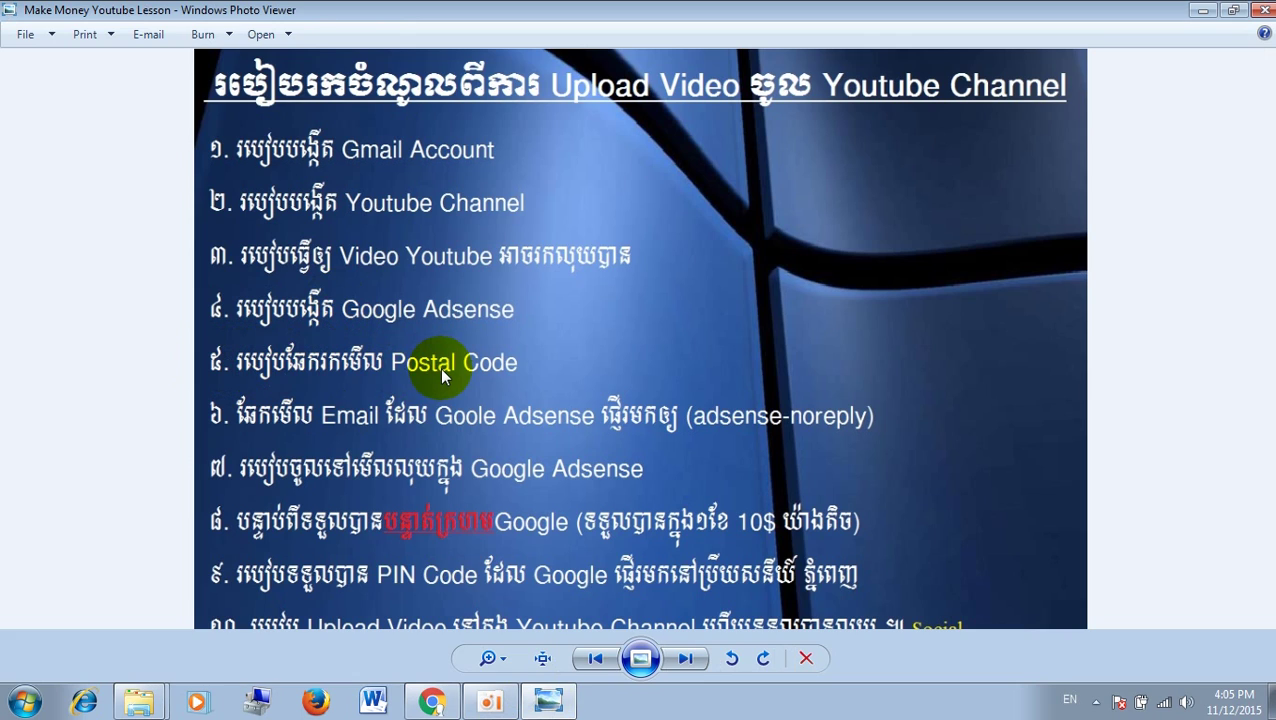
{"action": "left_click", "coordinate": [535, 700]}
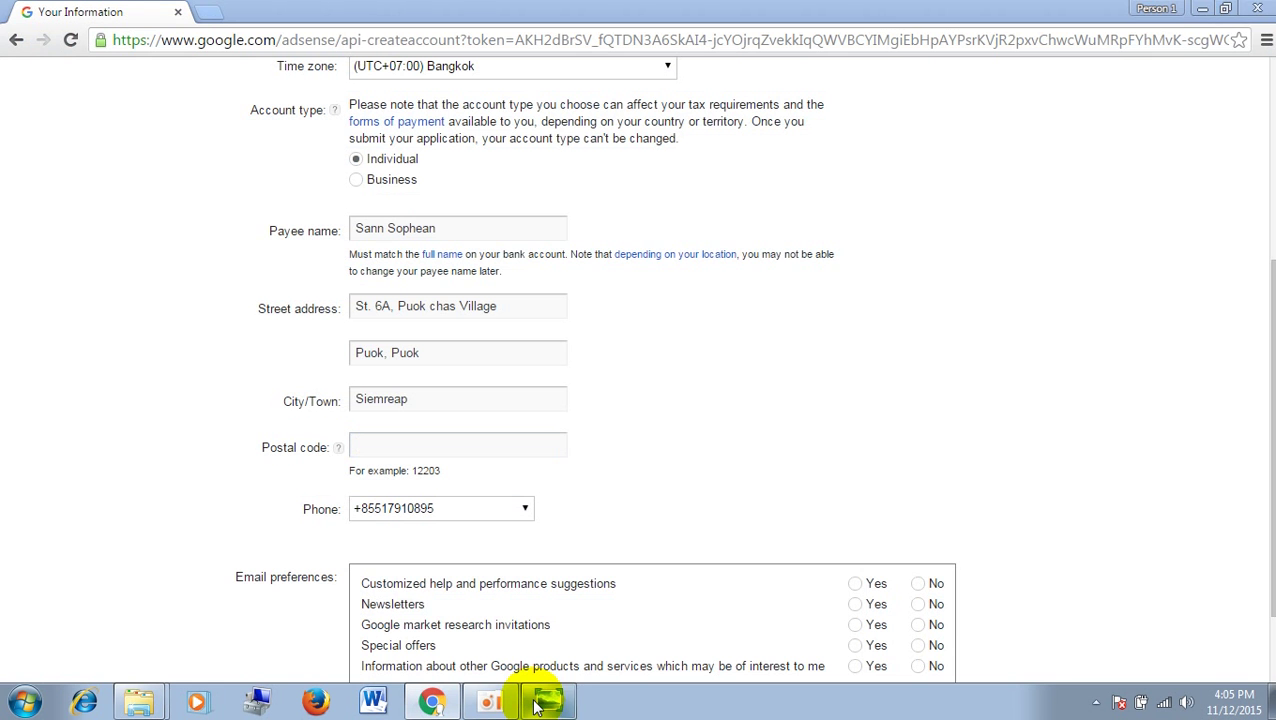
{"action": "left_click", "coordinate": [537, 703]}
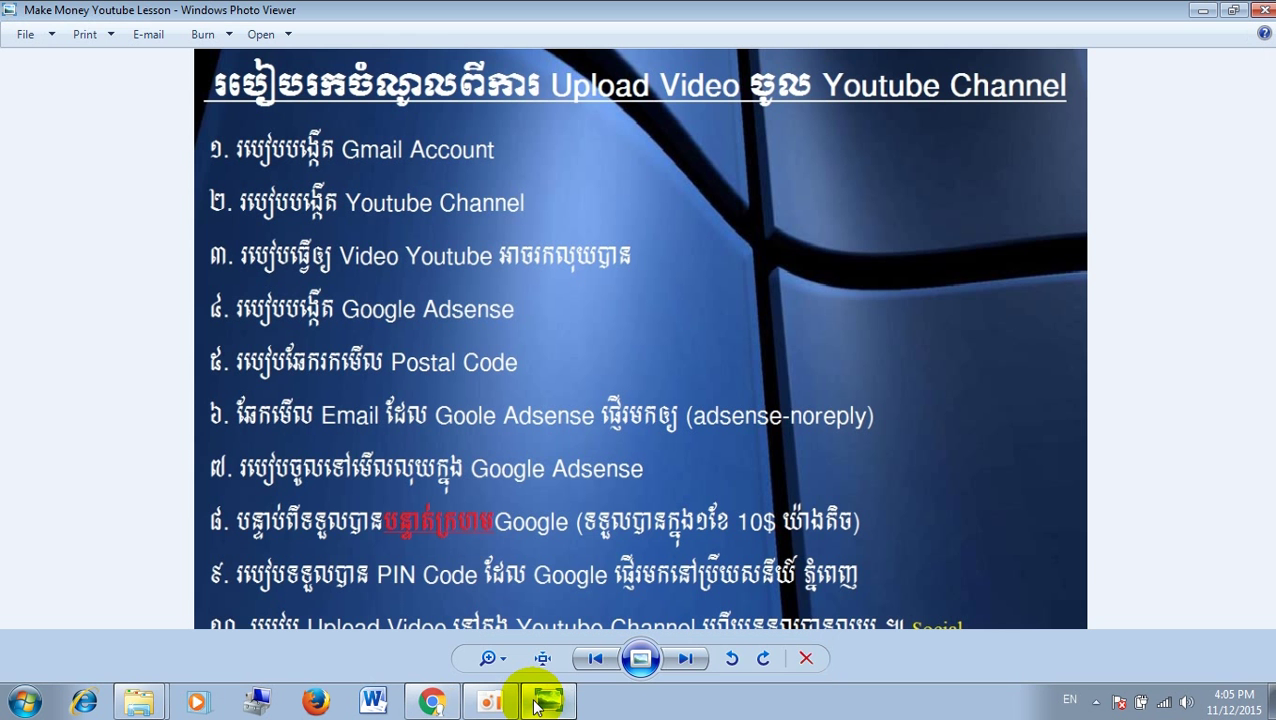